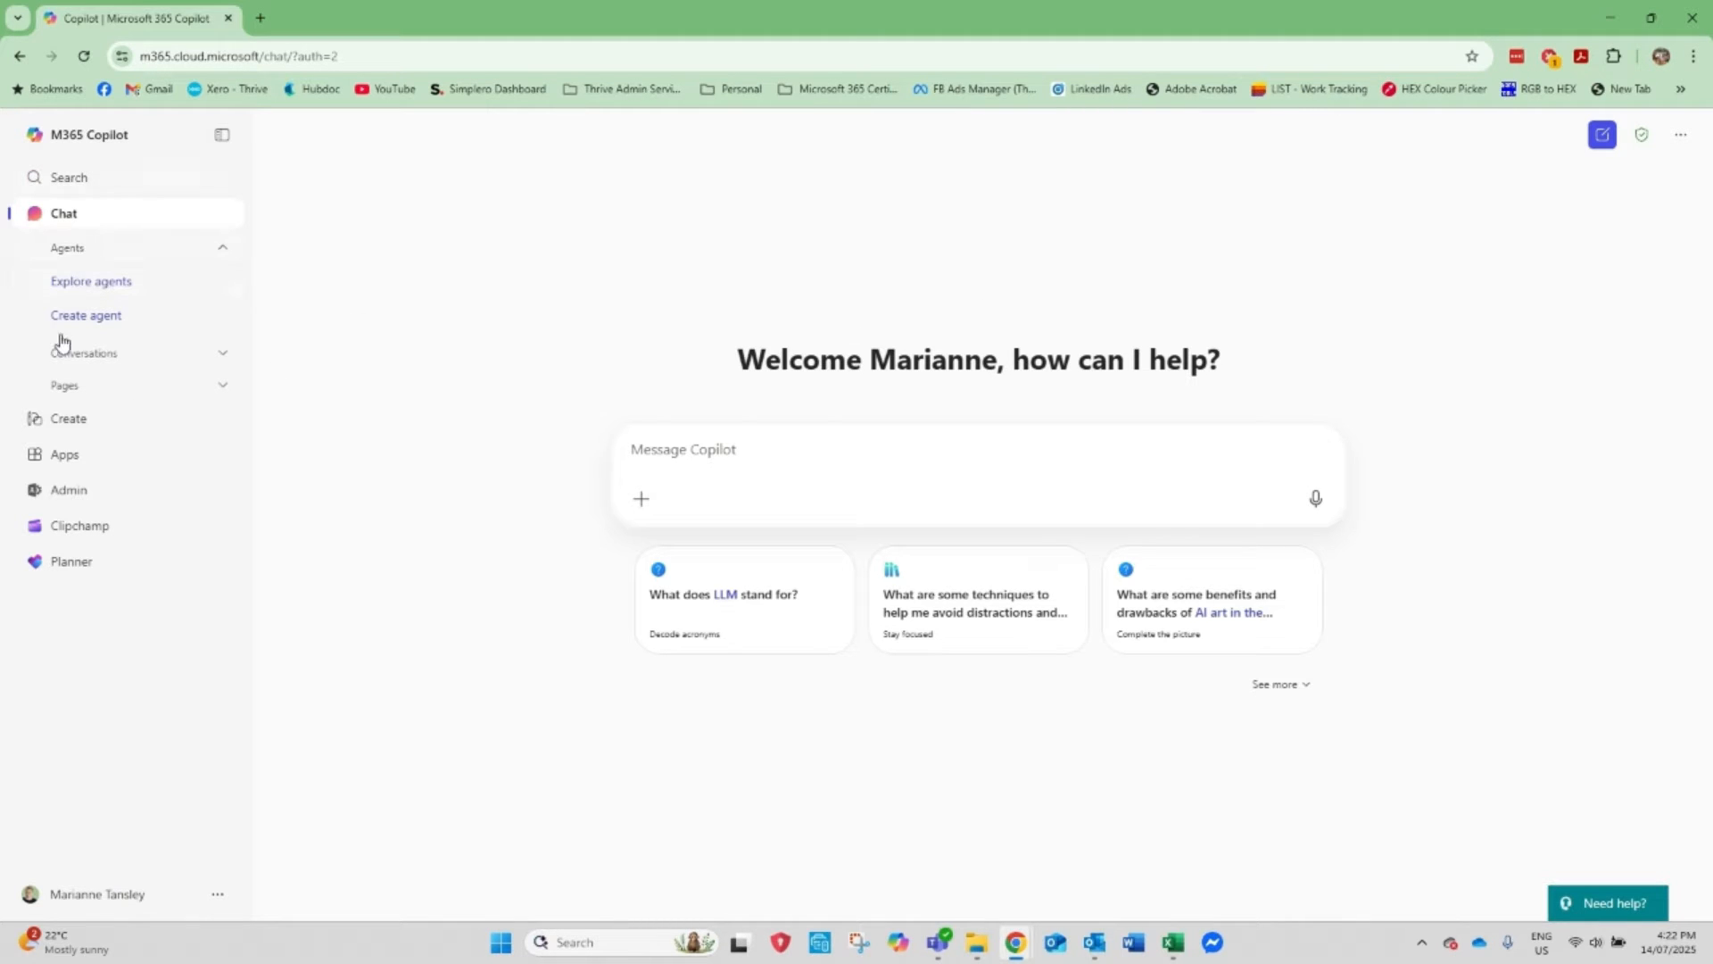
# - Open Planner from the full list of Microsoft 365 apps
pyautogui.click(73, 458)
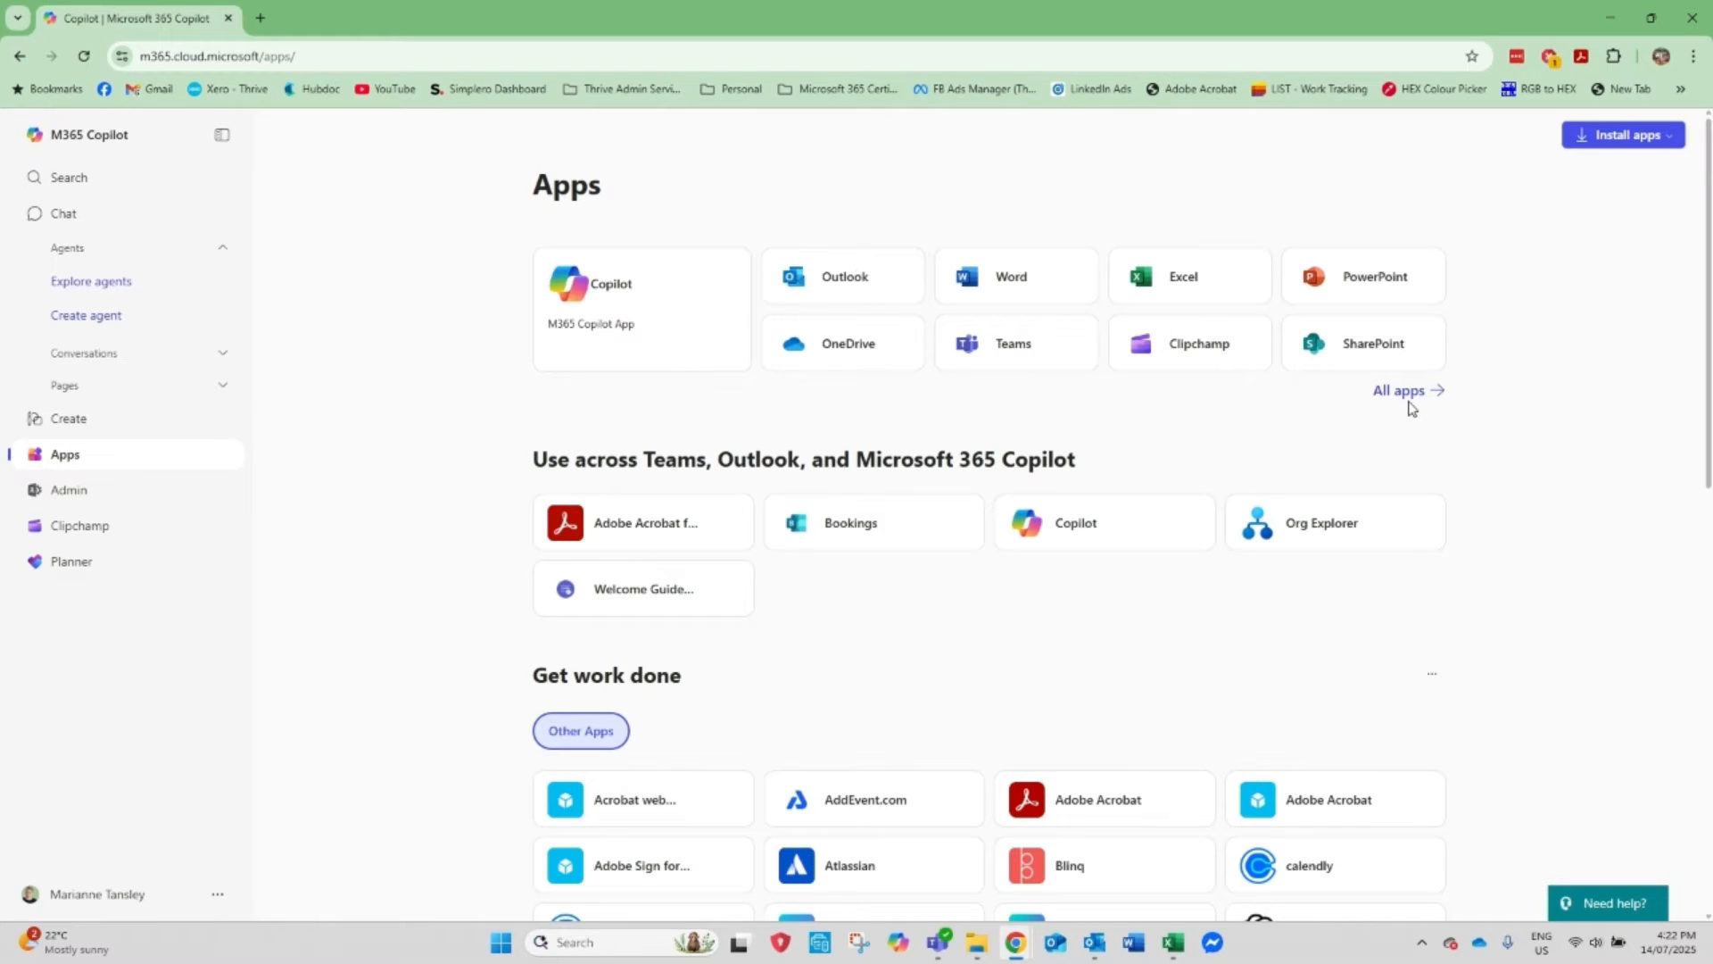
pyautogui.click(1408, 395)
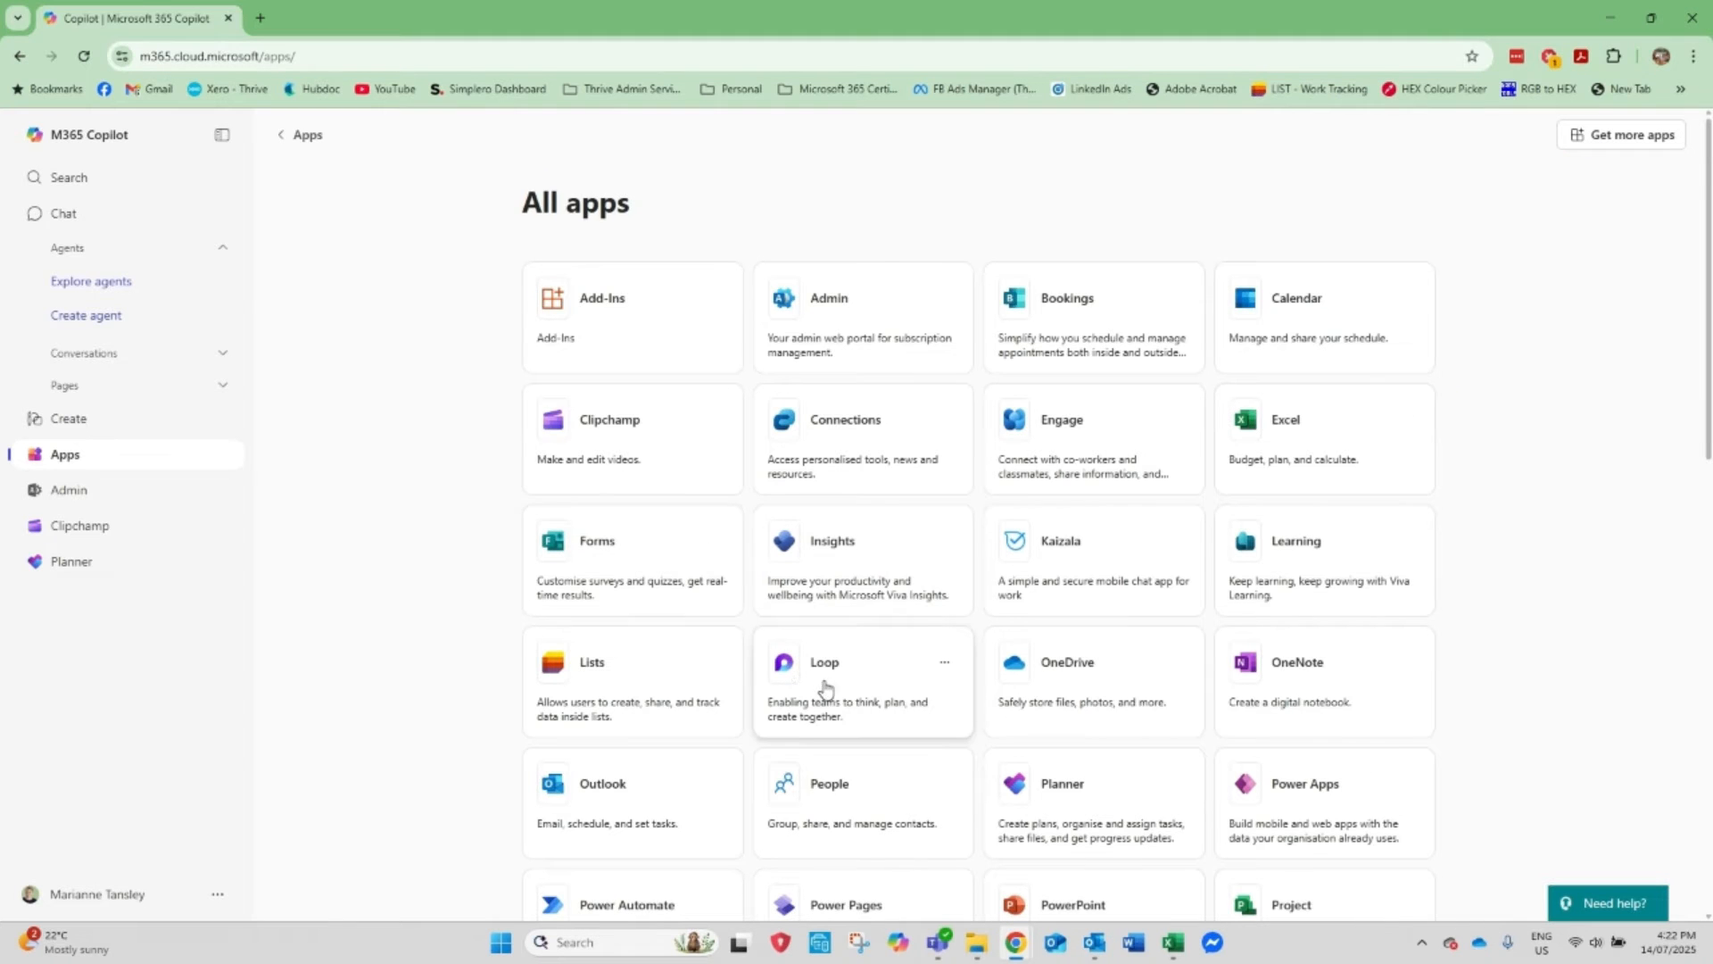
pyautogui.scroll(-2, 825, 687)
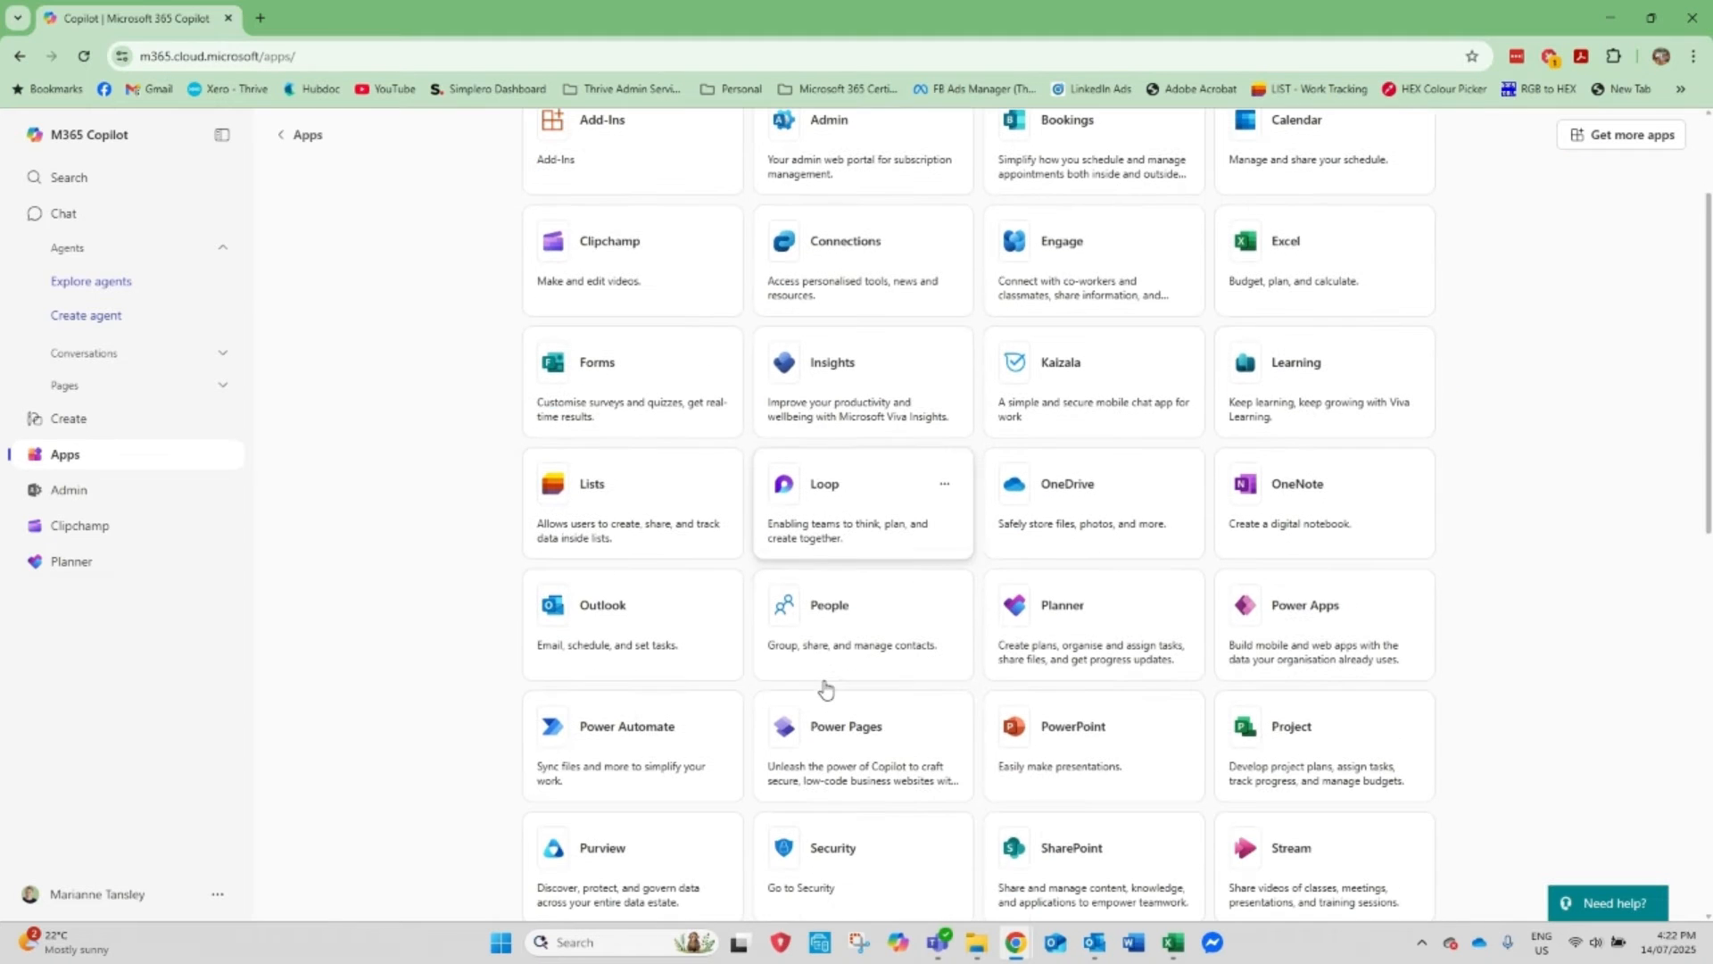
pyautogui.click(1057, 618)
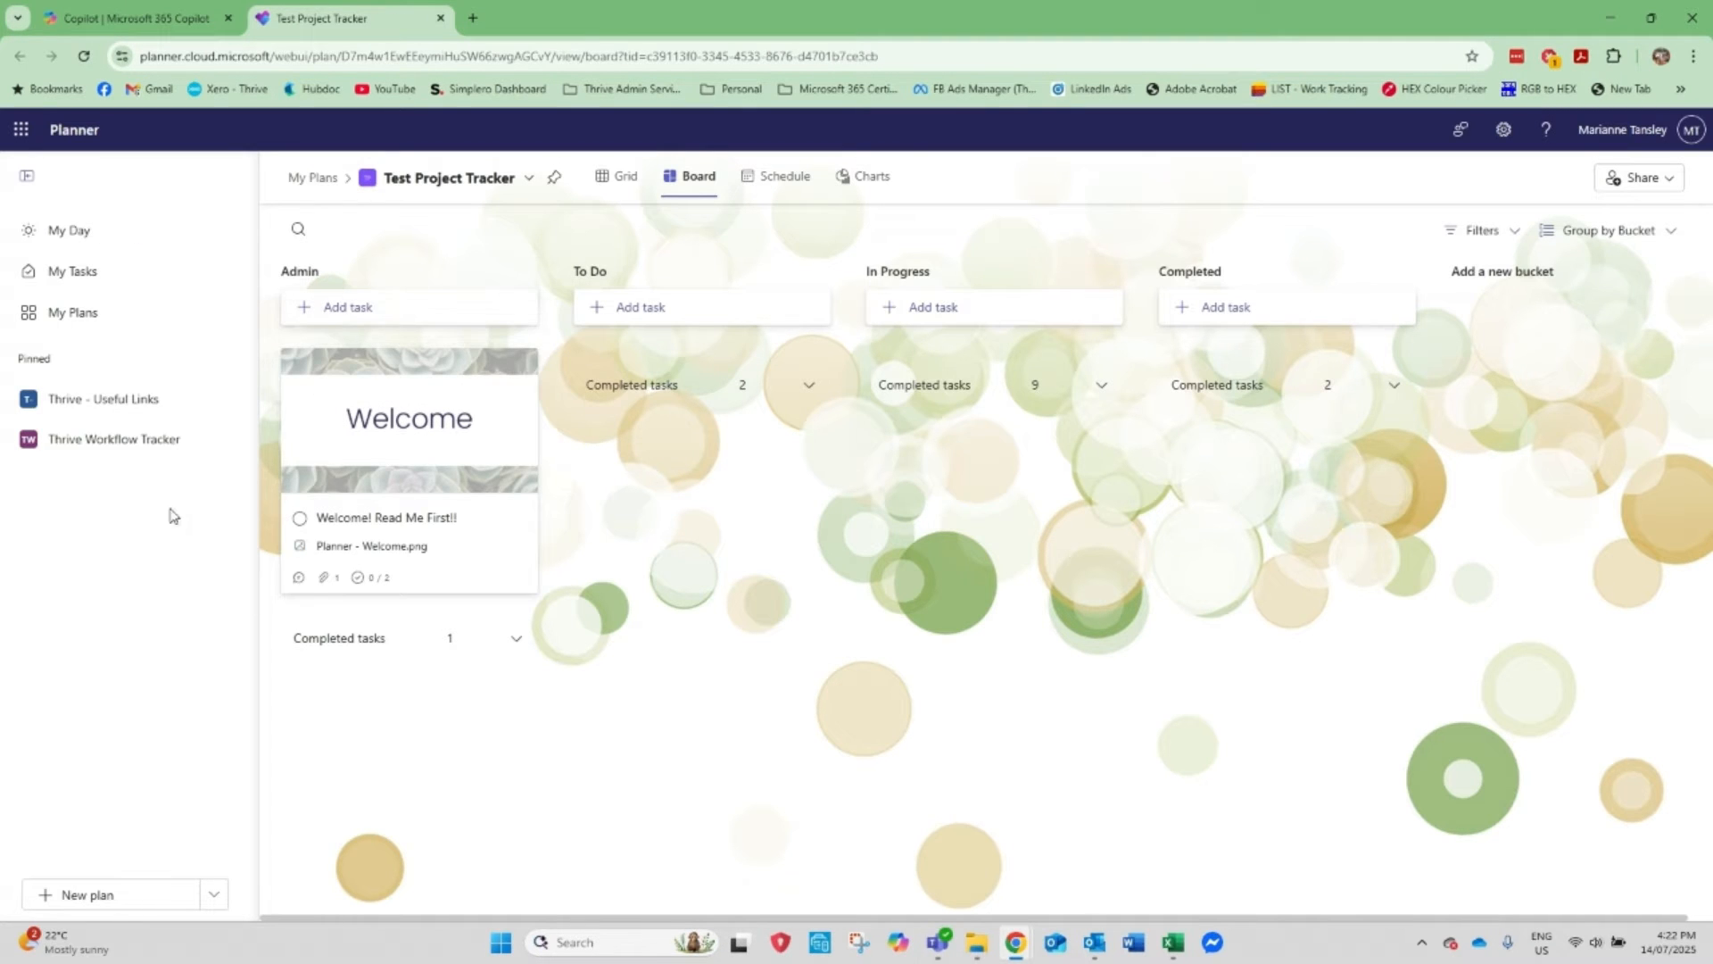
# - Open the Test plan from My Plans and show the details of its Test task
pyautogui.click(59, 319)
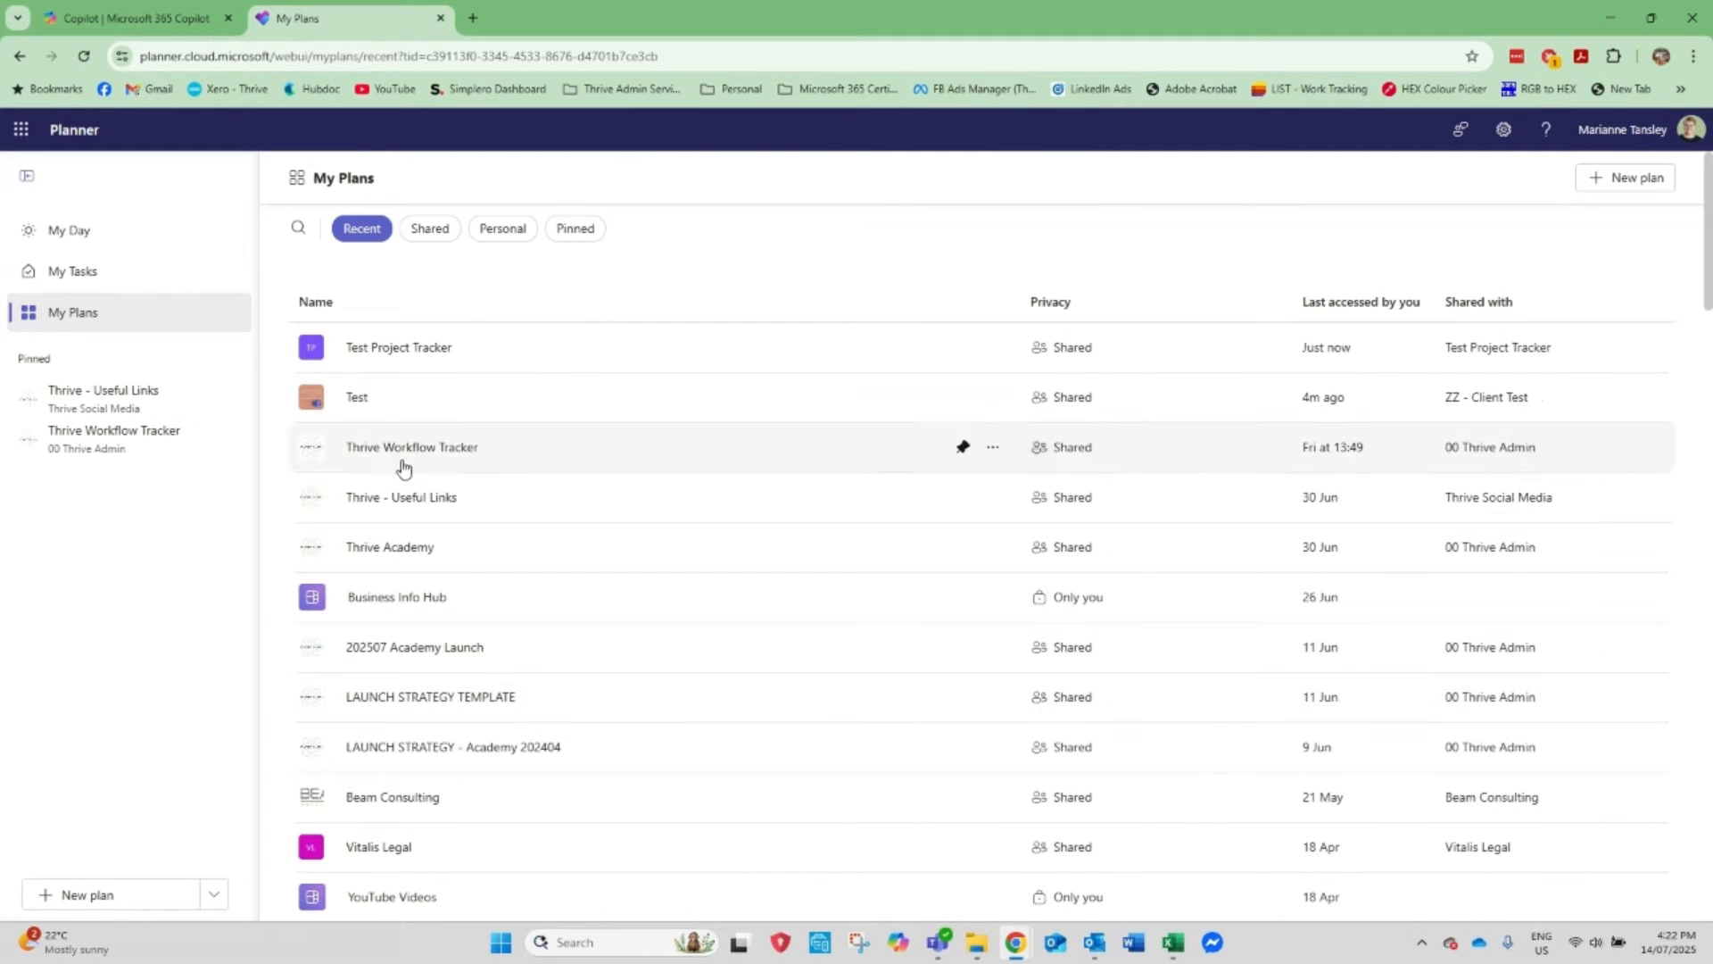
pyautogui.click(348, 408)
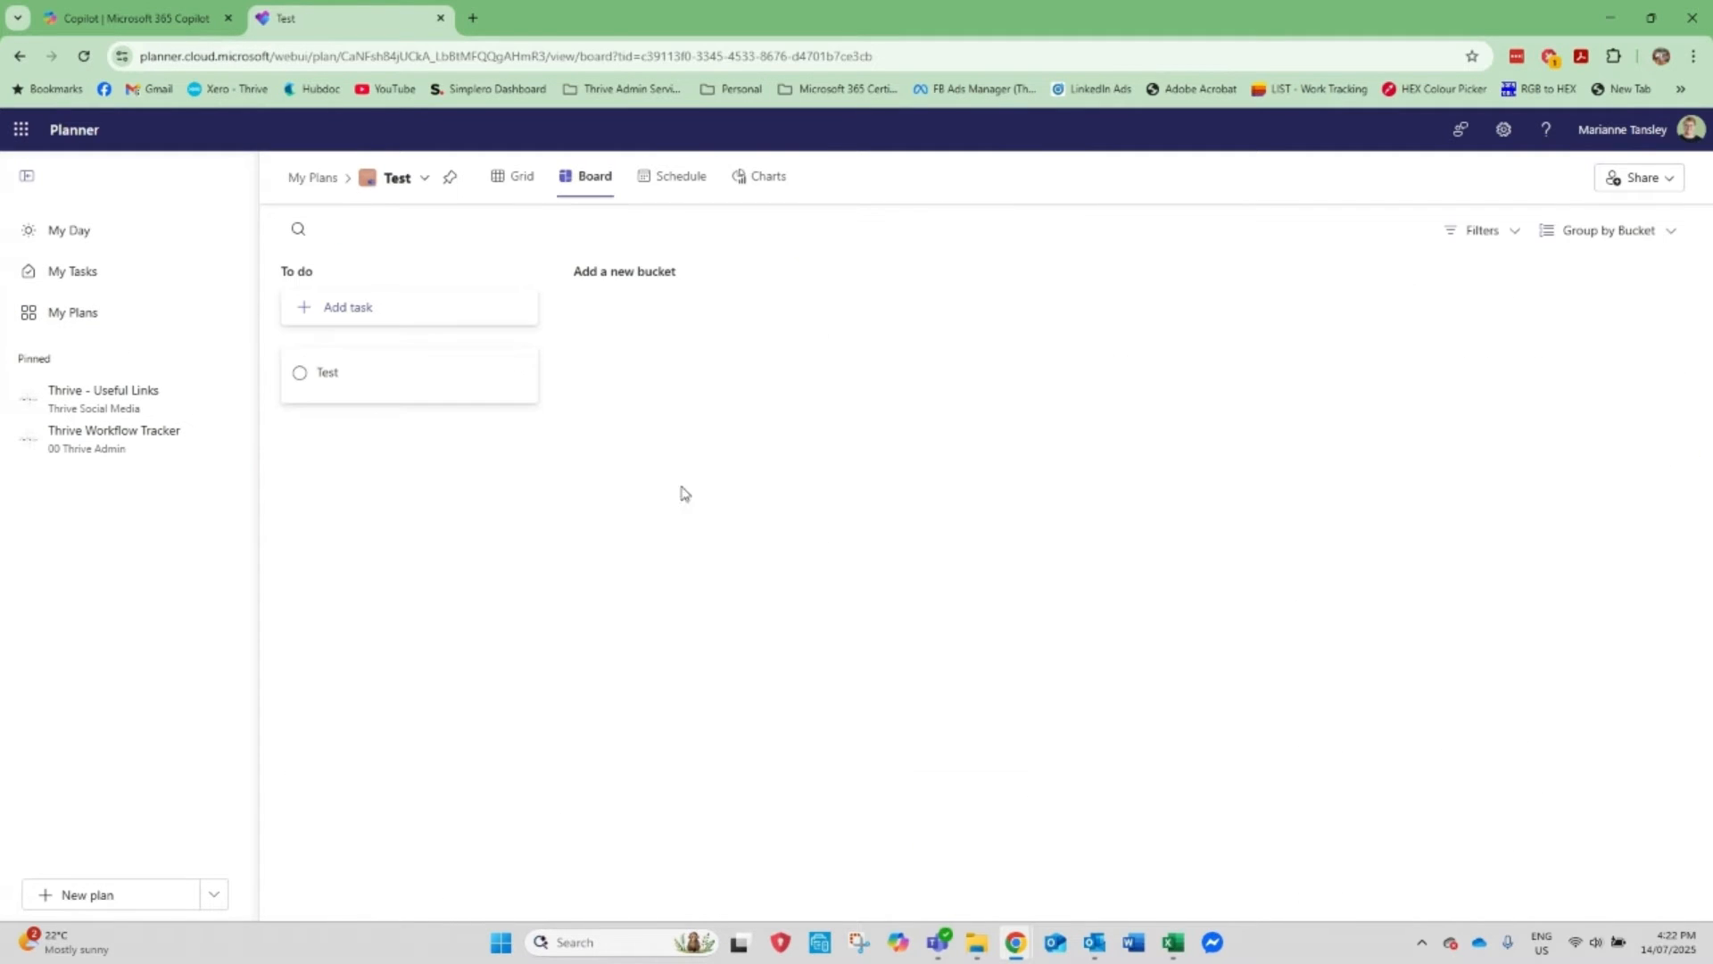
pyautogui.click(432, 391)
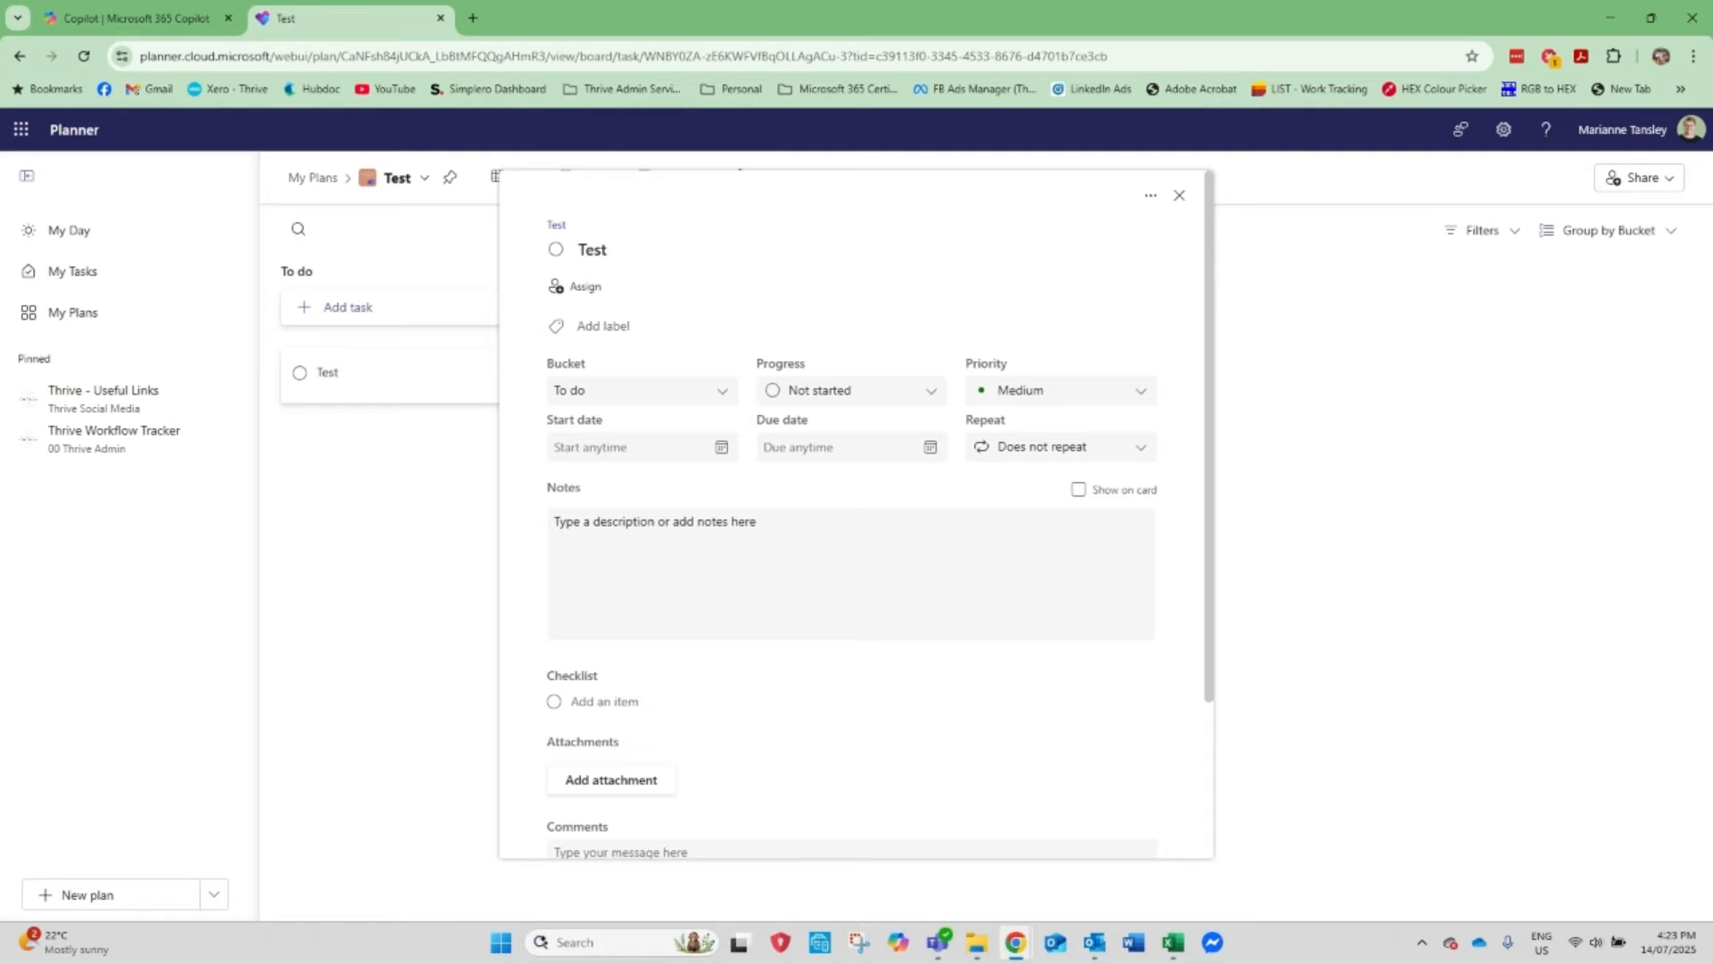
# - Try to assign the Test task to Team Thrive by searching for "magic", cancel adding that non-member, and clear the search
pyautogui.click(634, 533)
pyautogui.click(586, 288)
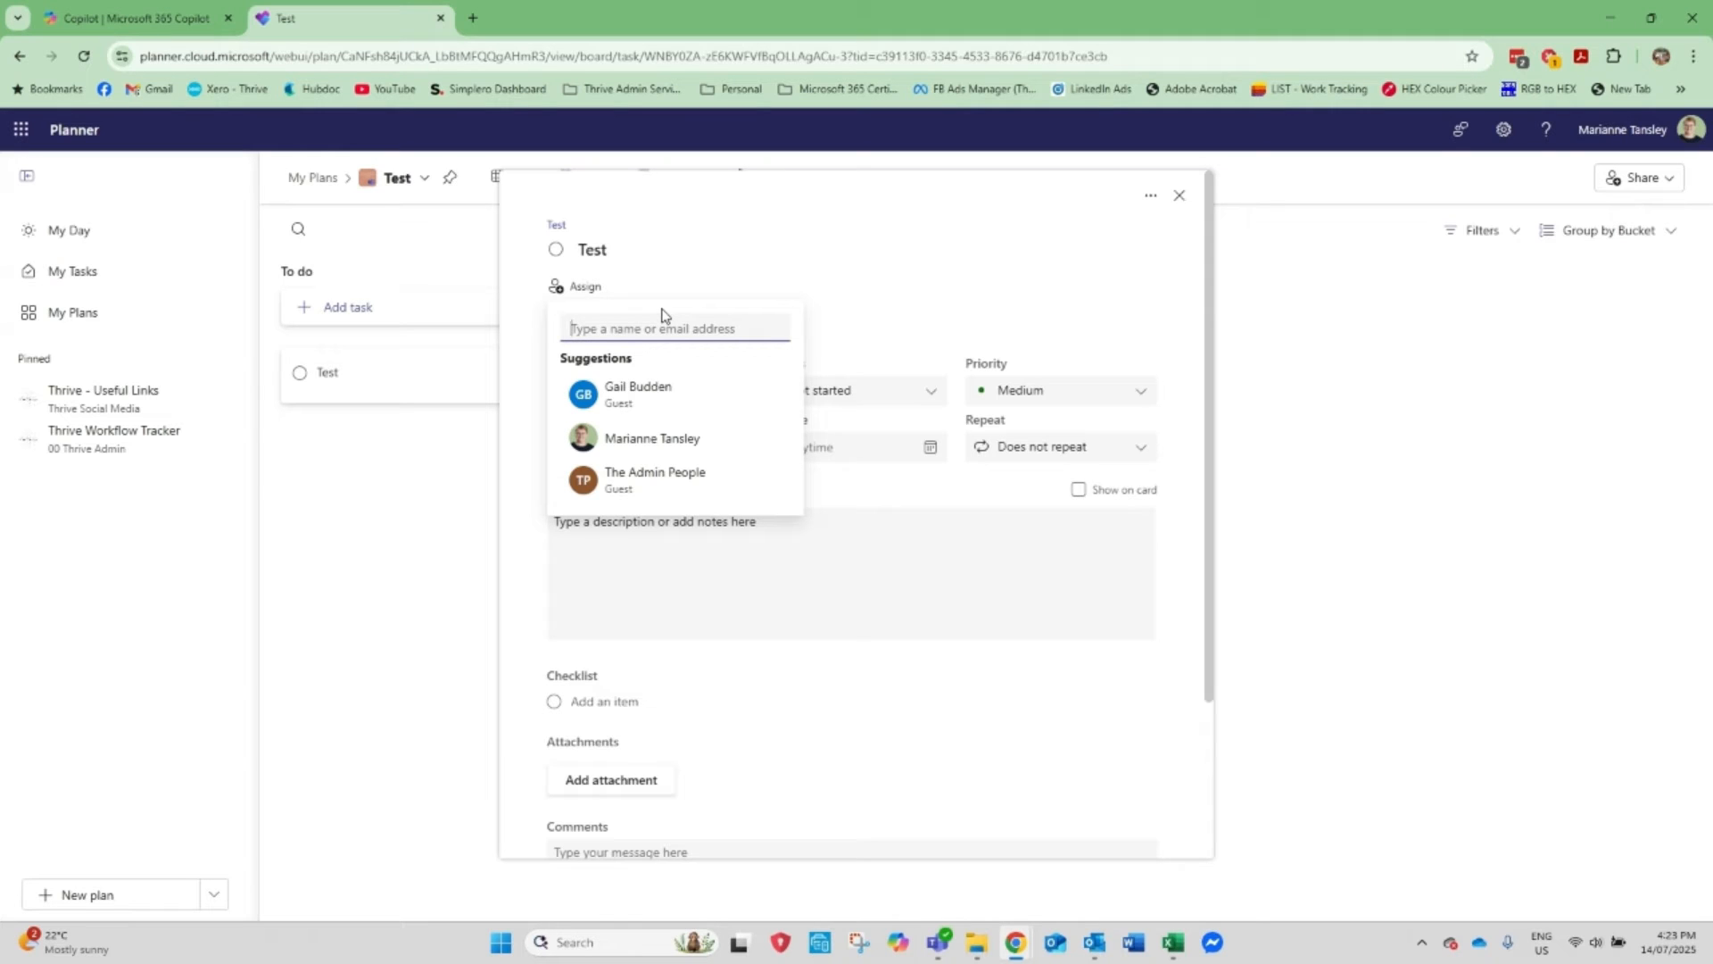
pyautogui.write('magic')
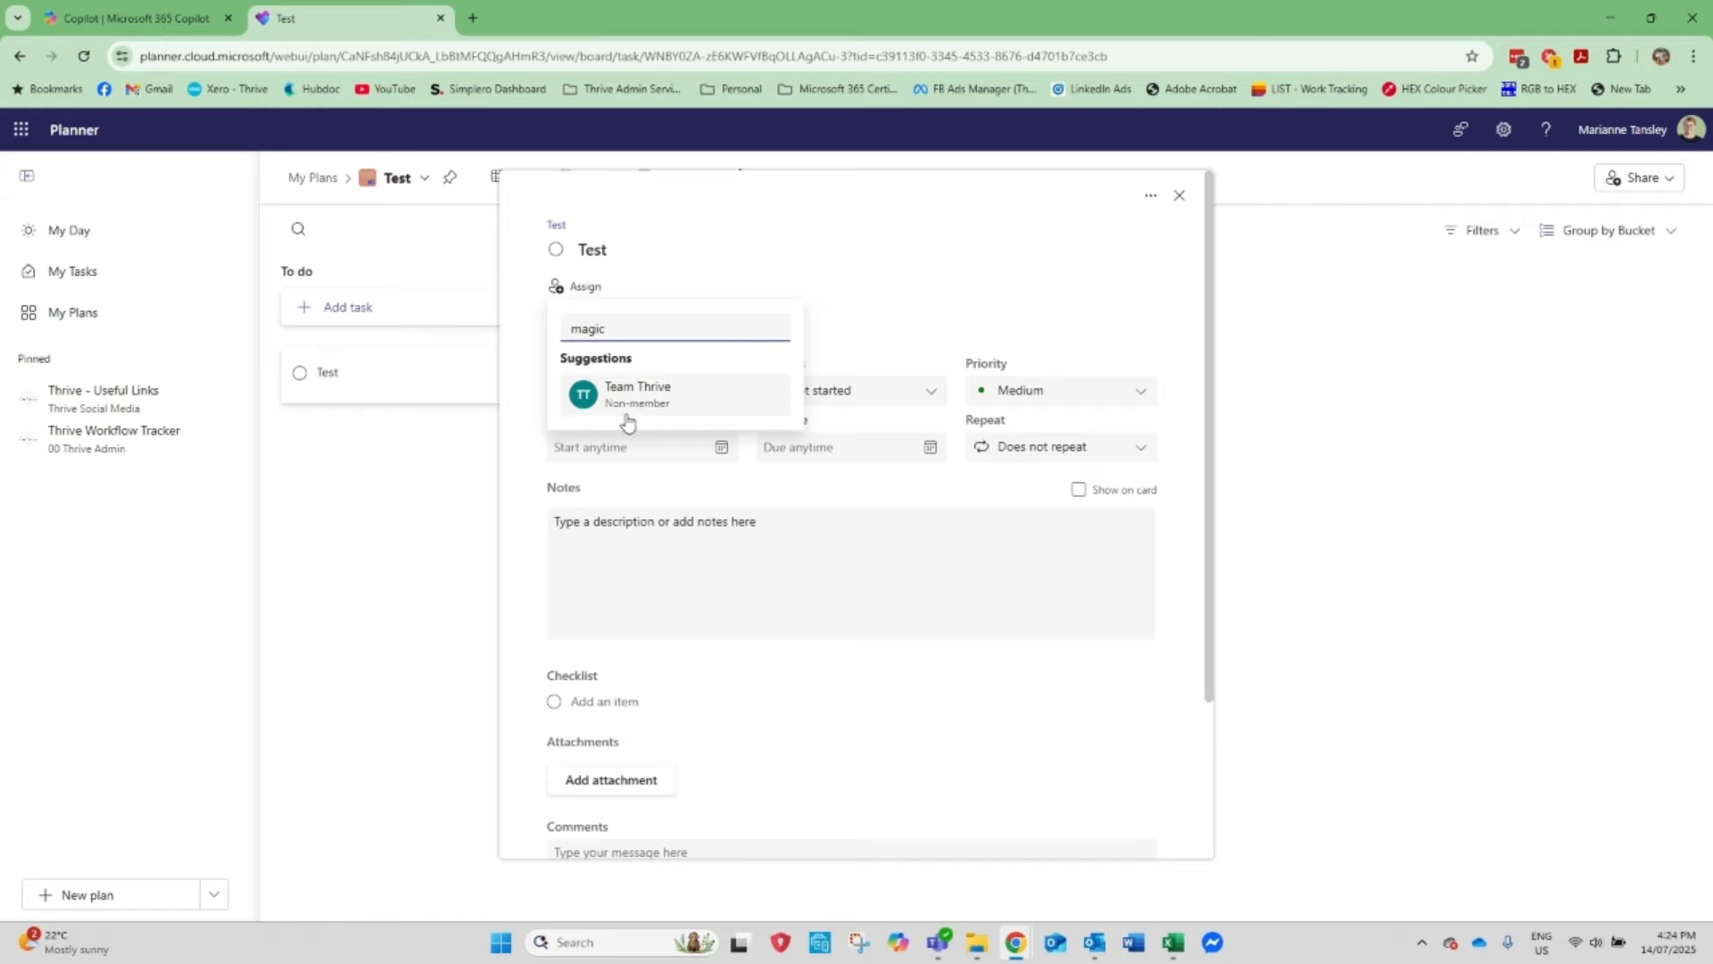
pyautogui.click(644, 407)
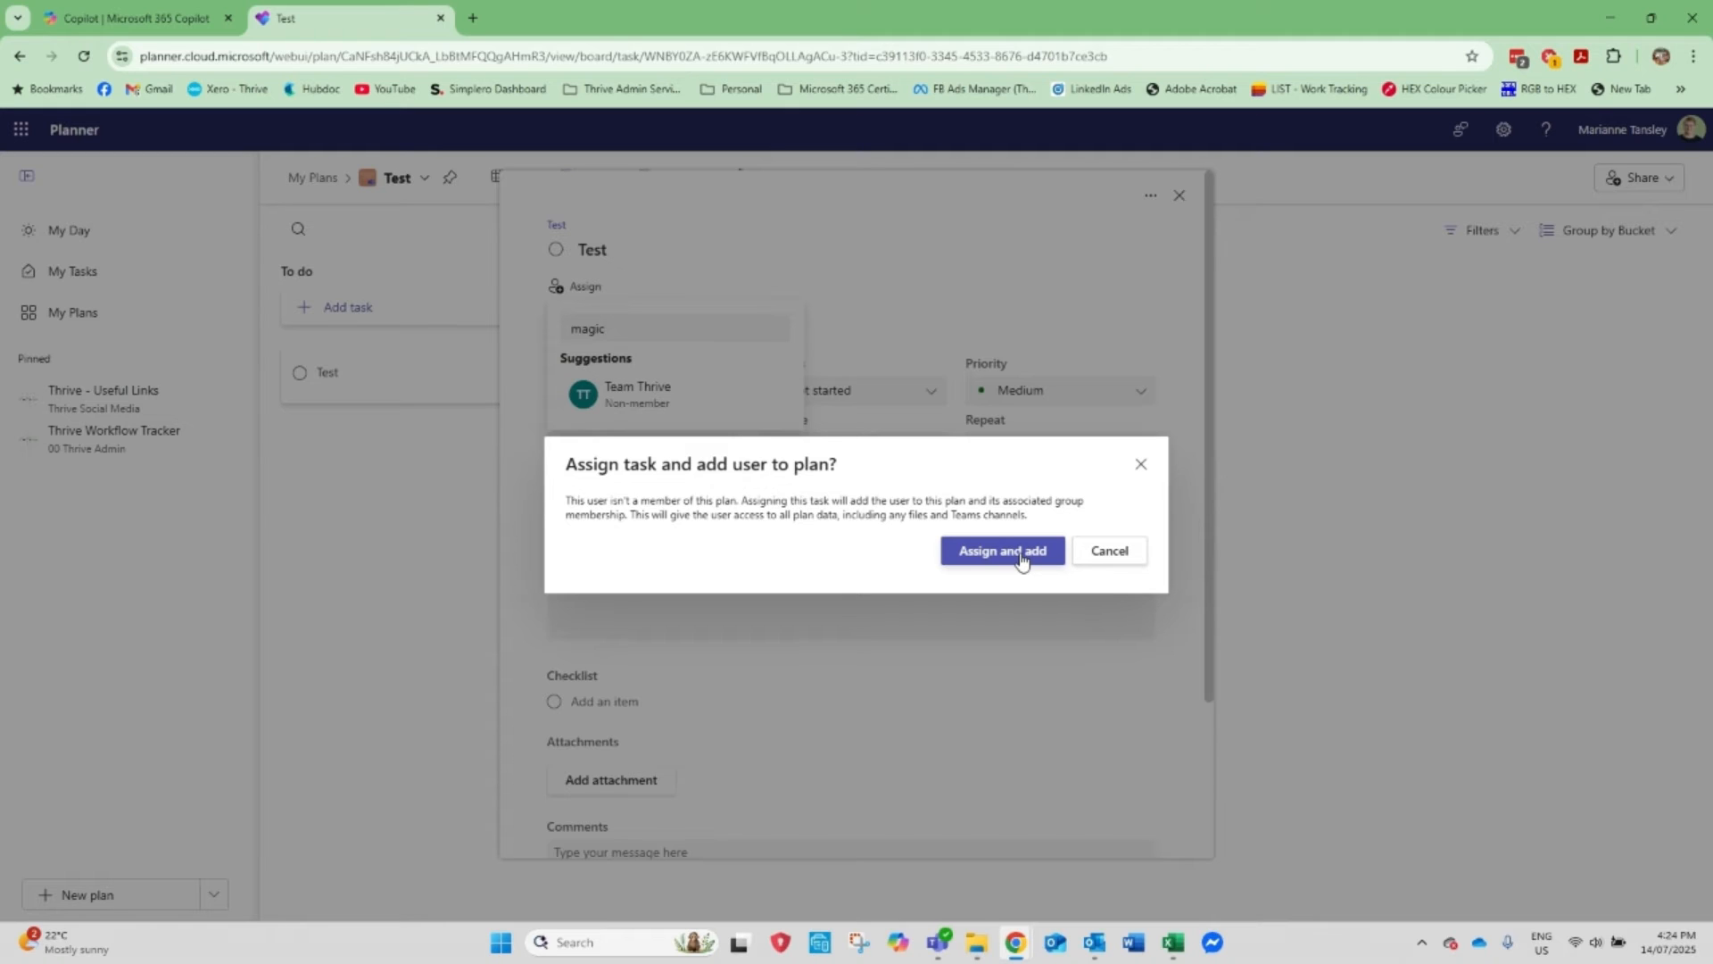
pyautogui.click(1110, 554)
pyautogui.moveTo(632, 326); pyautogui.dragTo(393, 269)
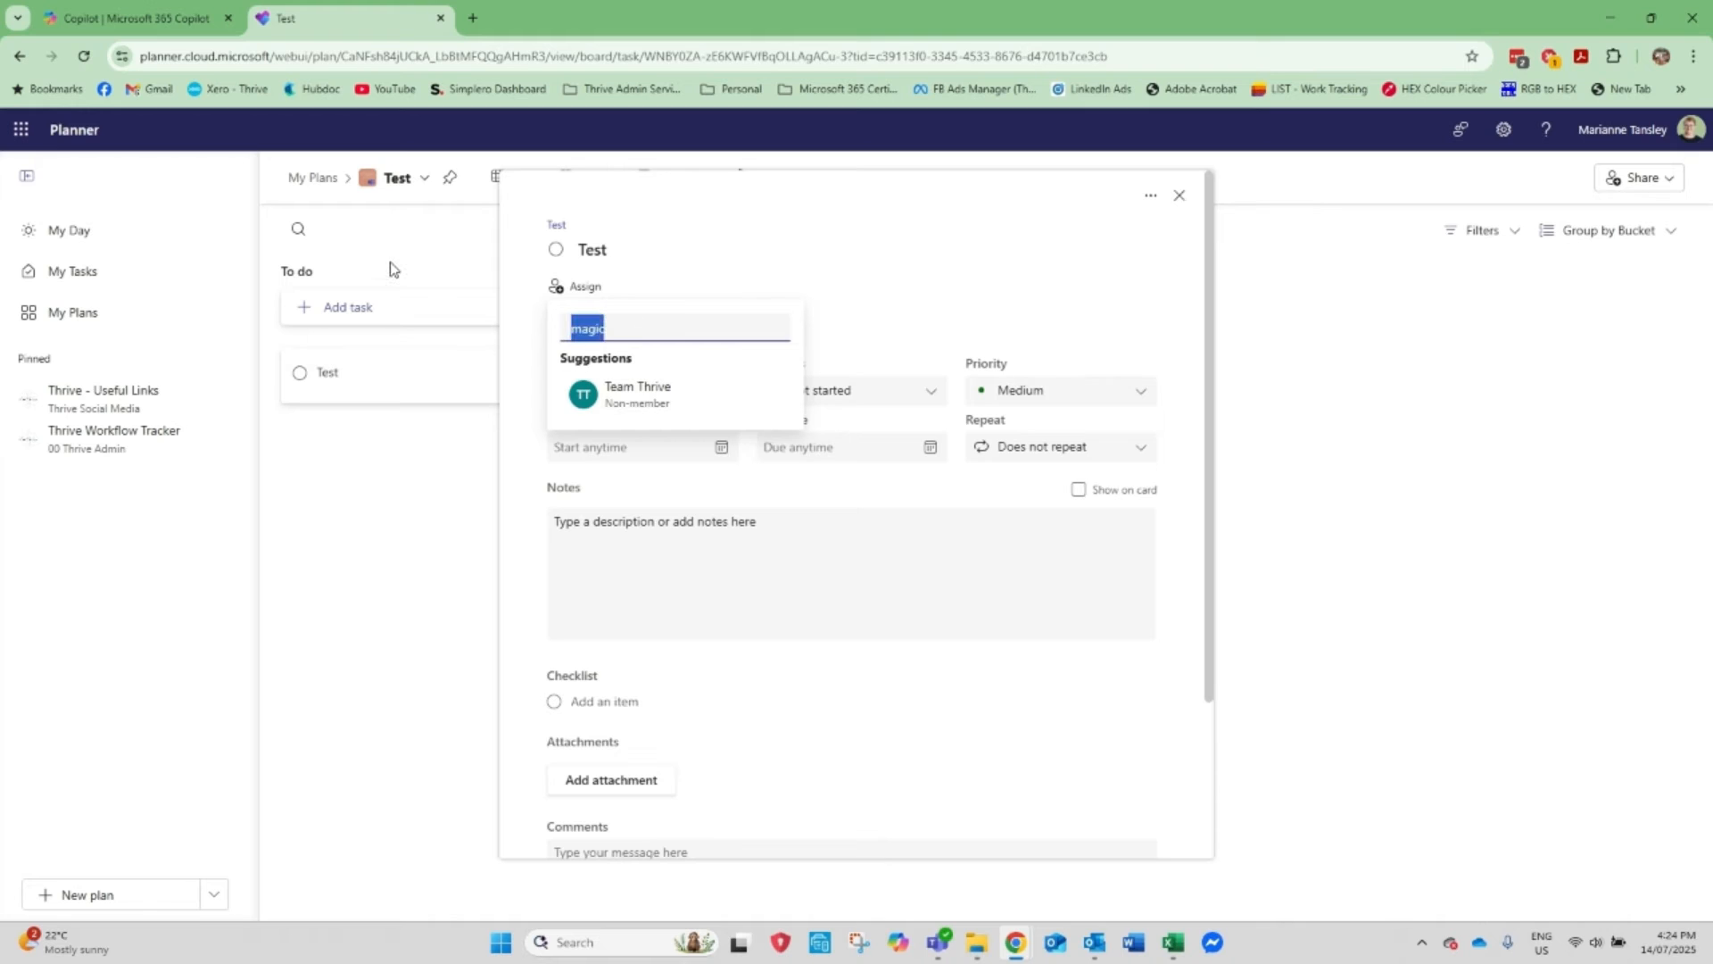
pyautogui.press('BackSpace')
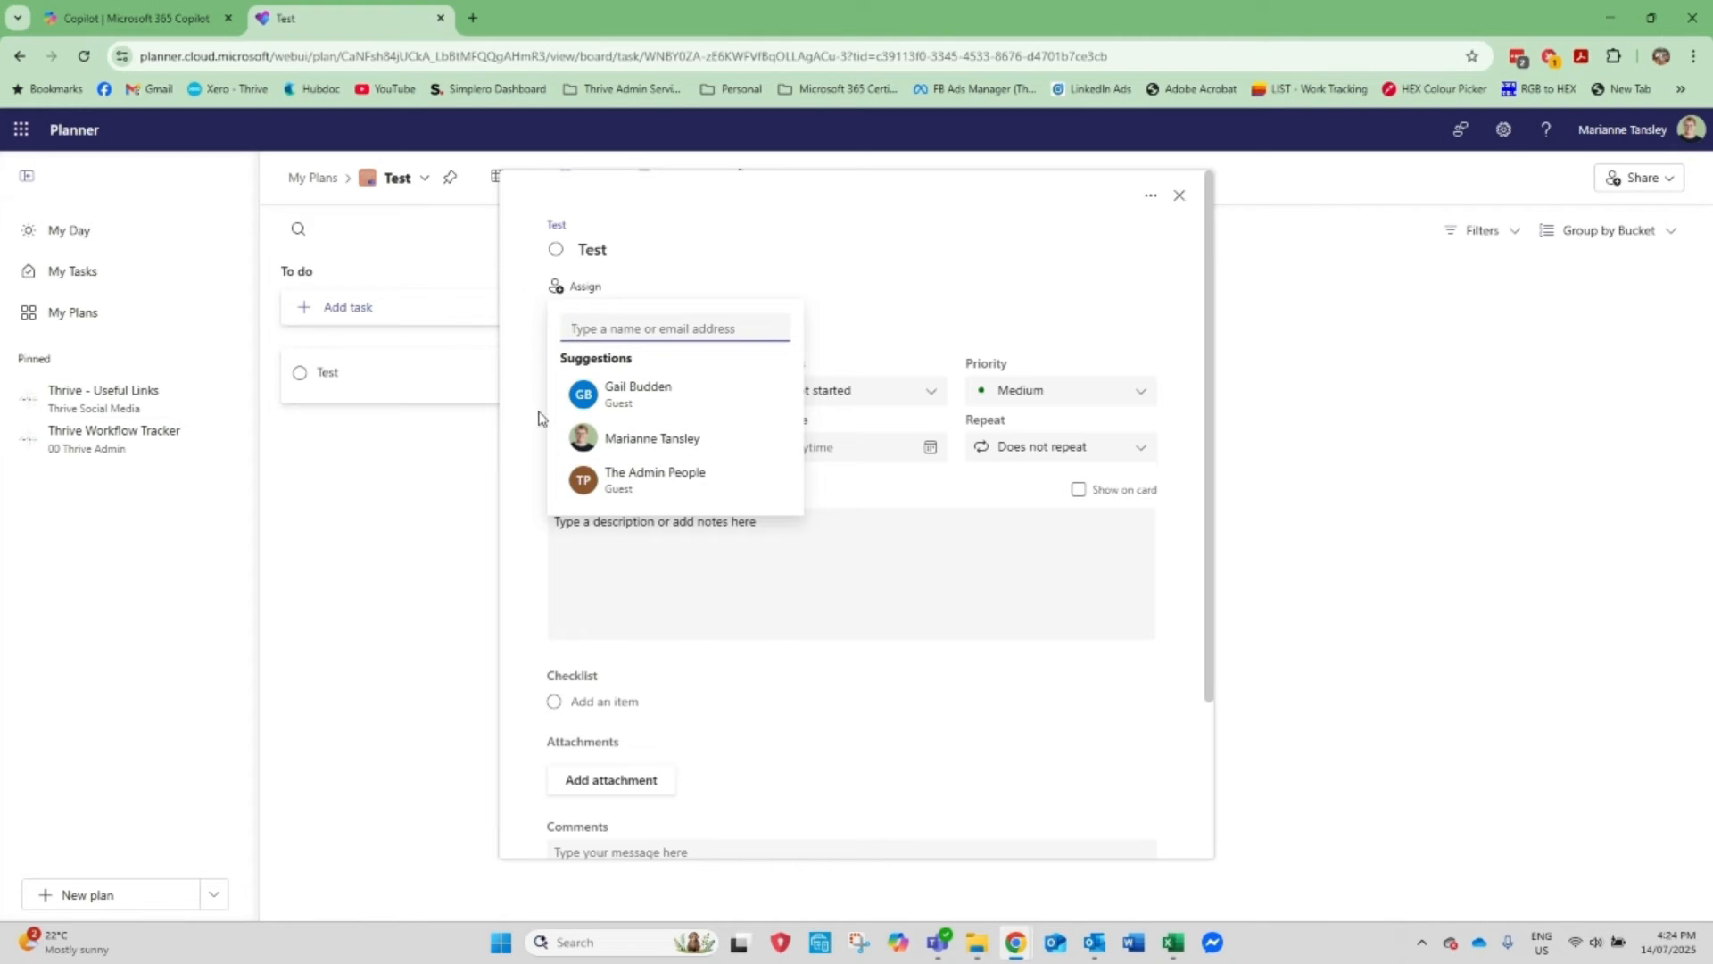
# - Assign the Test task to the signed-in account holder and close the task details
pyautogui.click(624, 437)
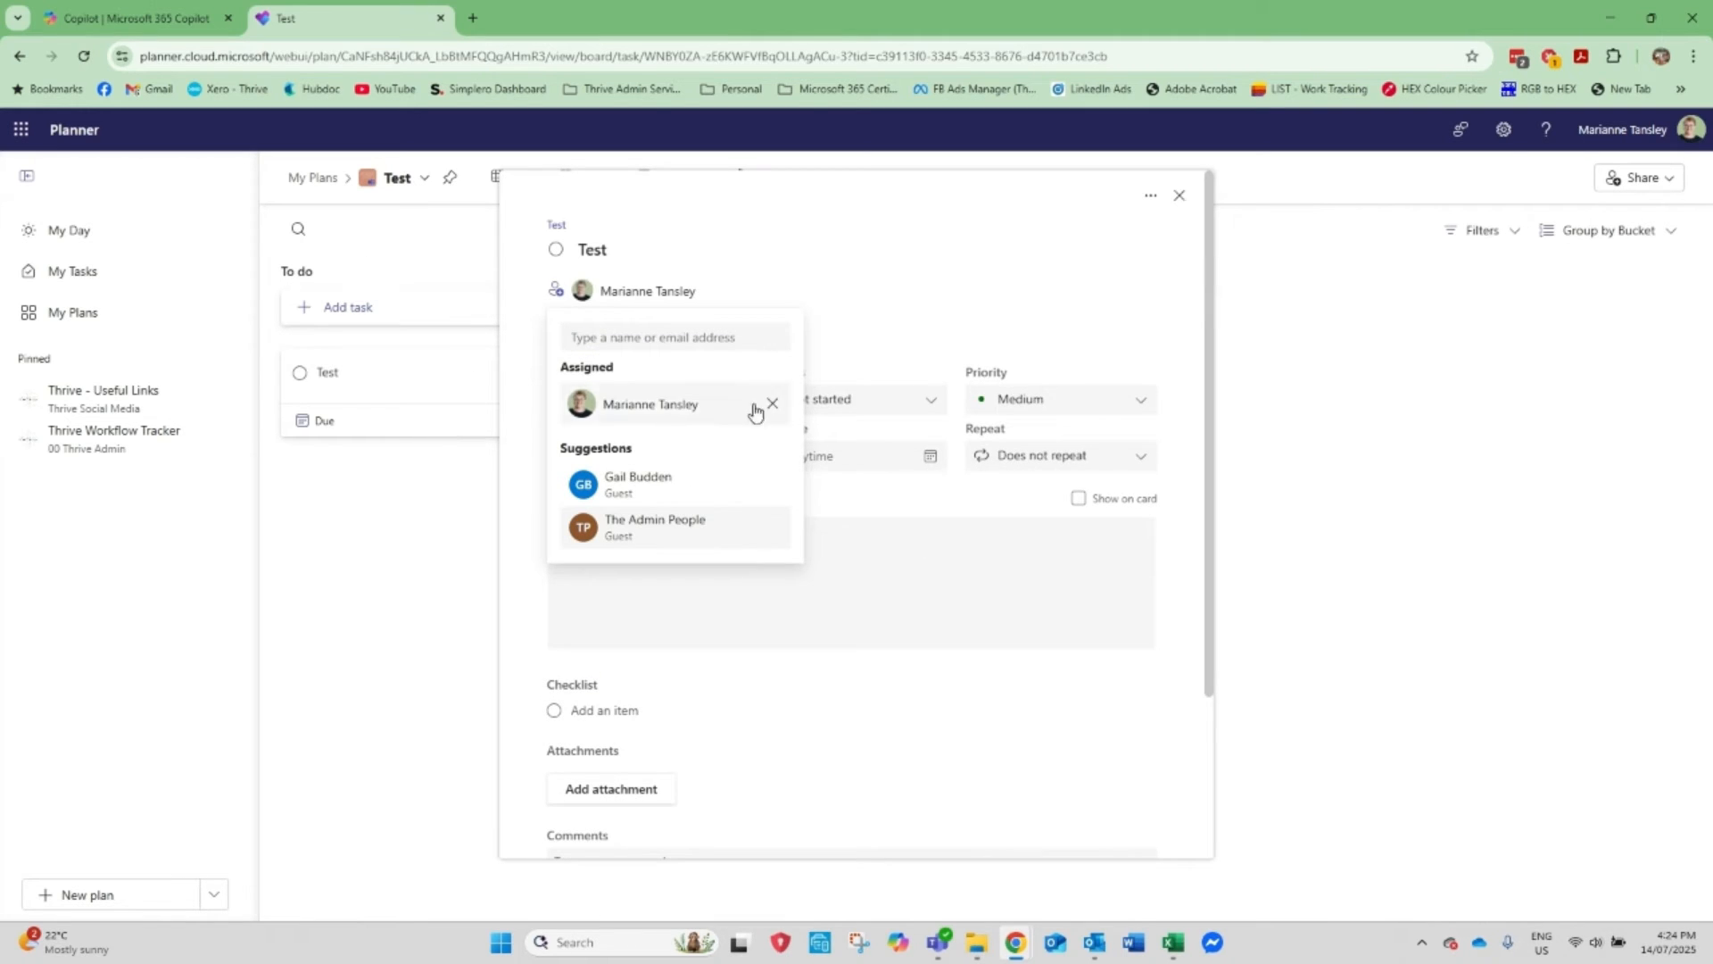
pyautogui.click(649, 297)
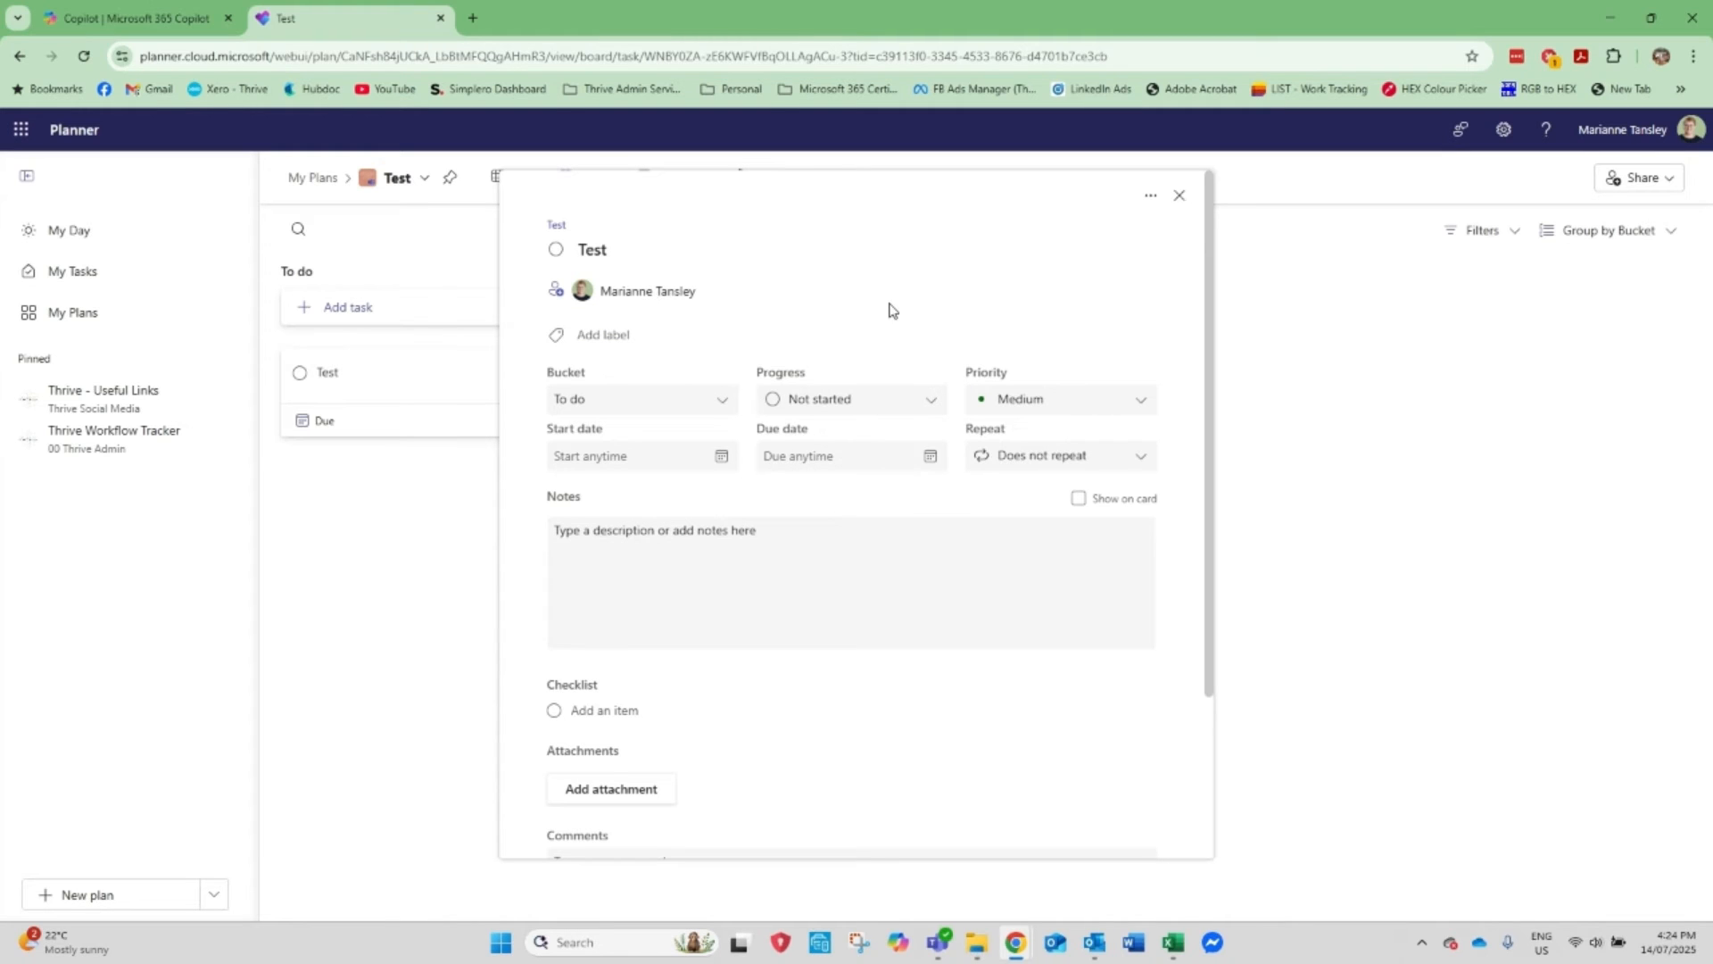
pyautogui.click(1180, 196)
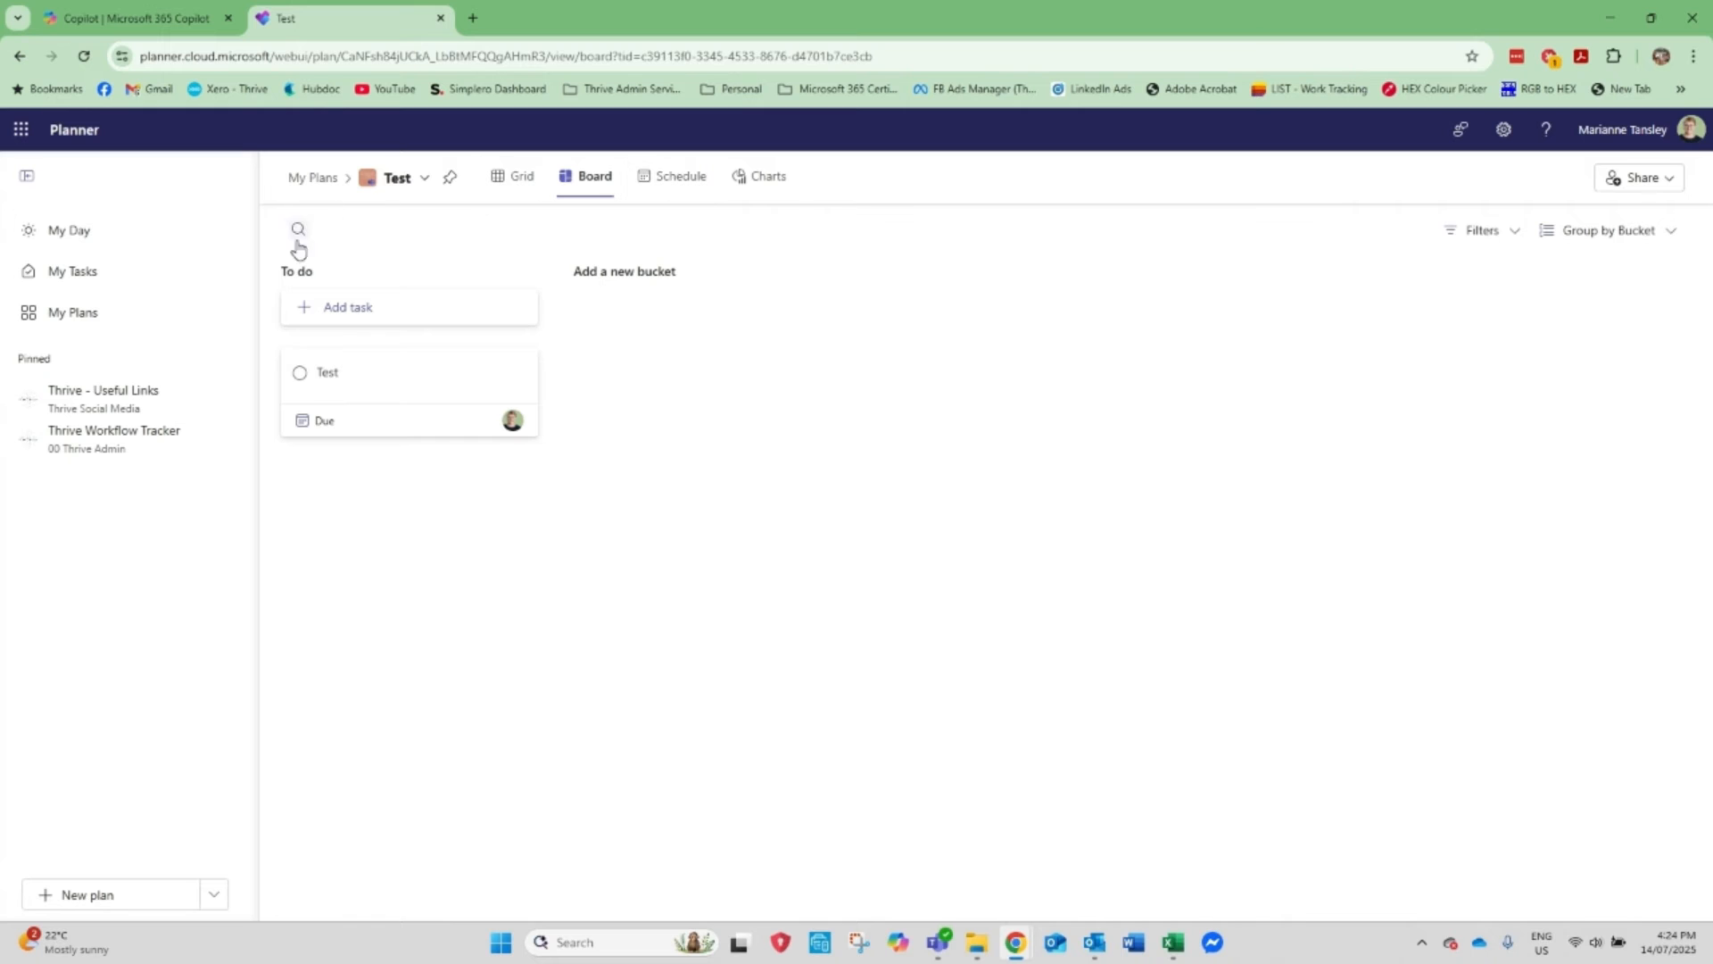
# - Review the Test plan's status, bucket, priority and member charts, and return to the board view
pyautogui.click(768, 176)
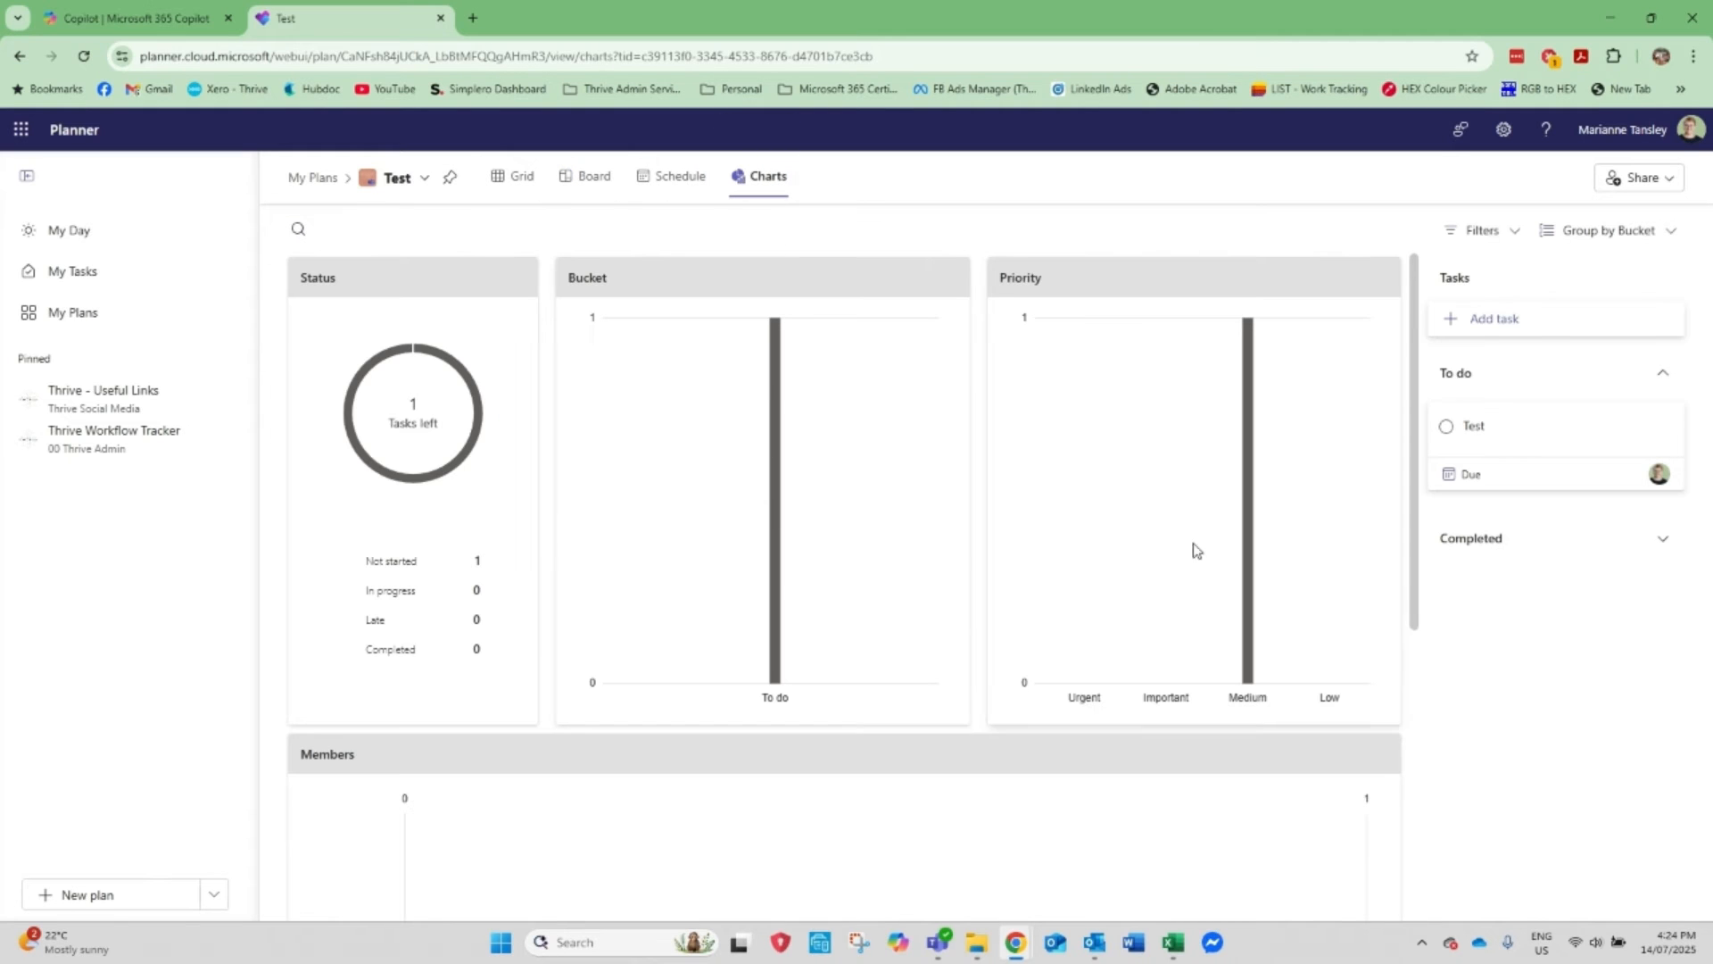
pyautogui.scroll(-2, 565, 574)
pyautogui.scroll(2, 571, 572)
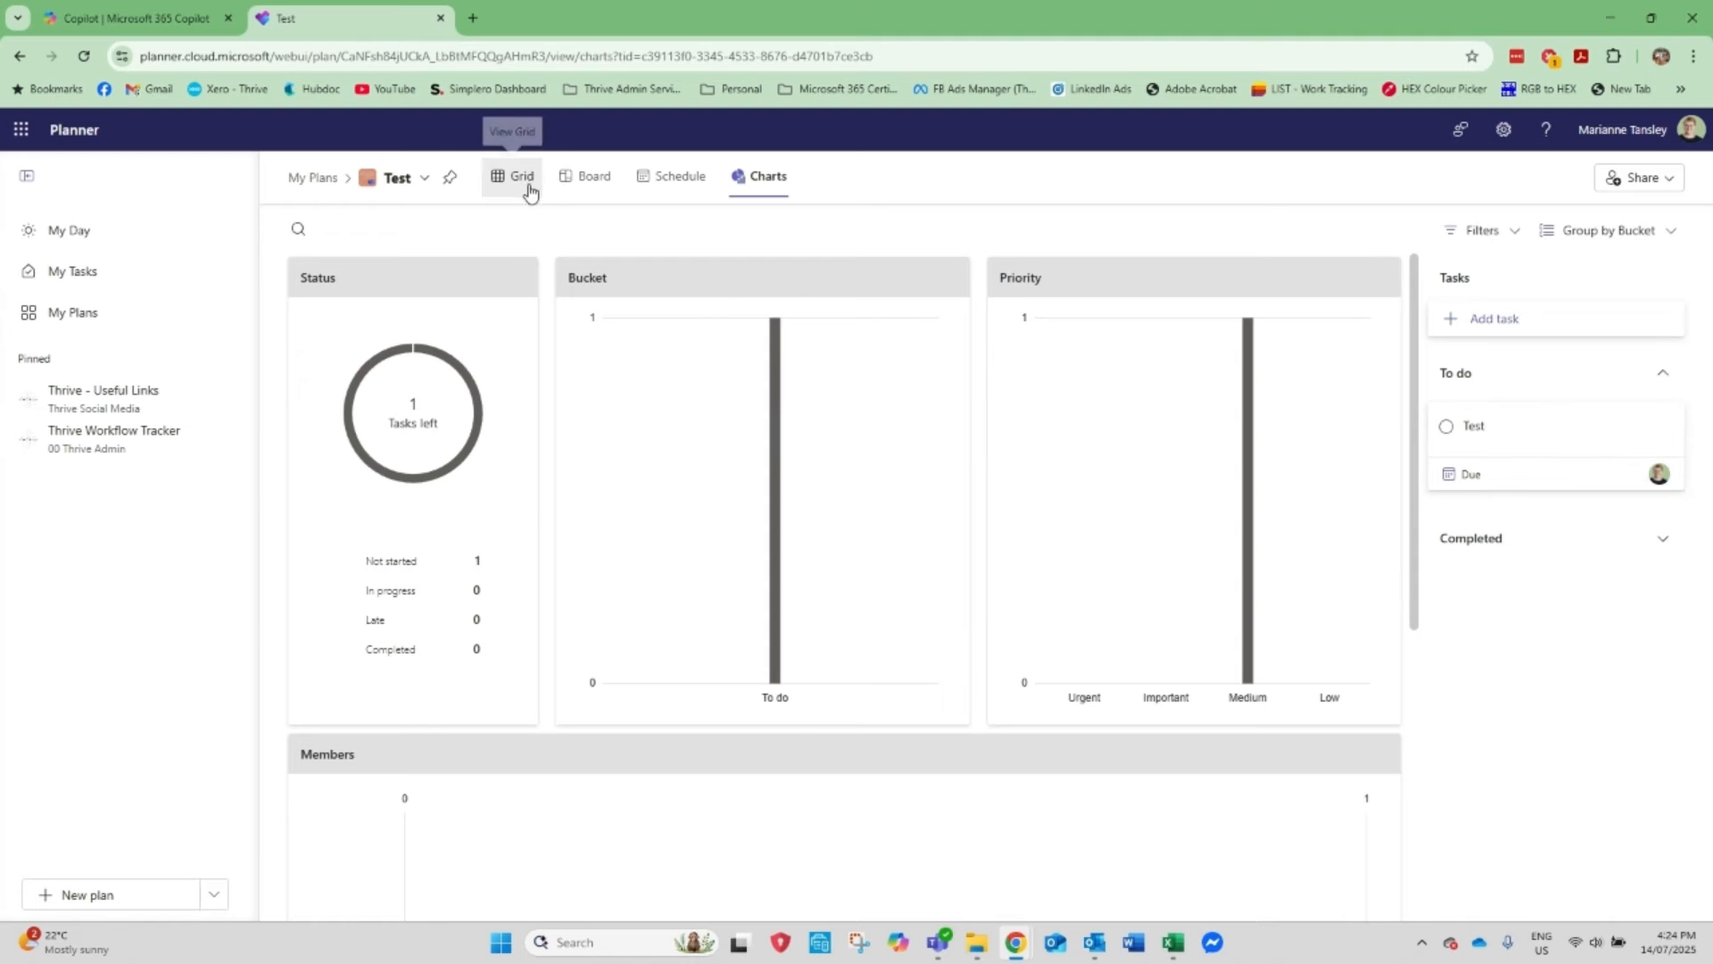
pyautogui.click(591, 178)
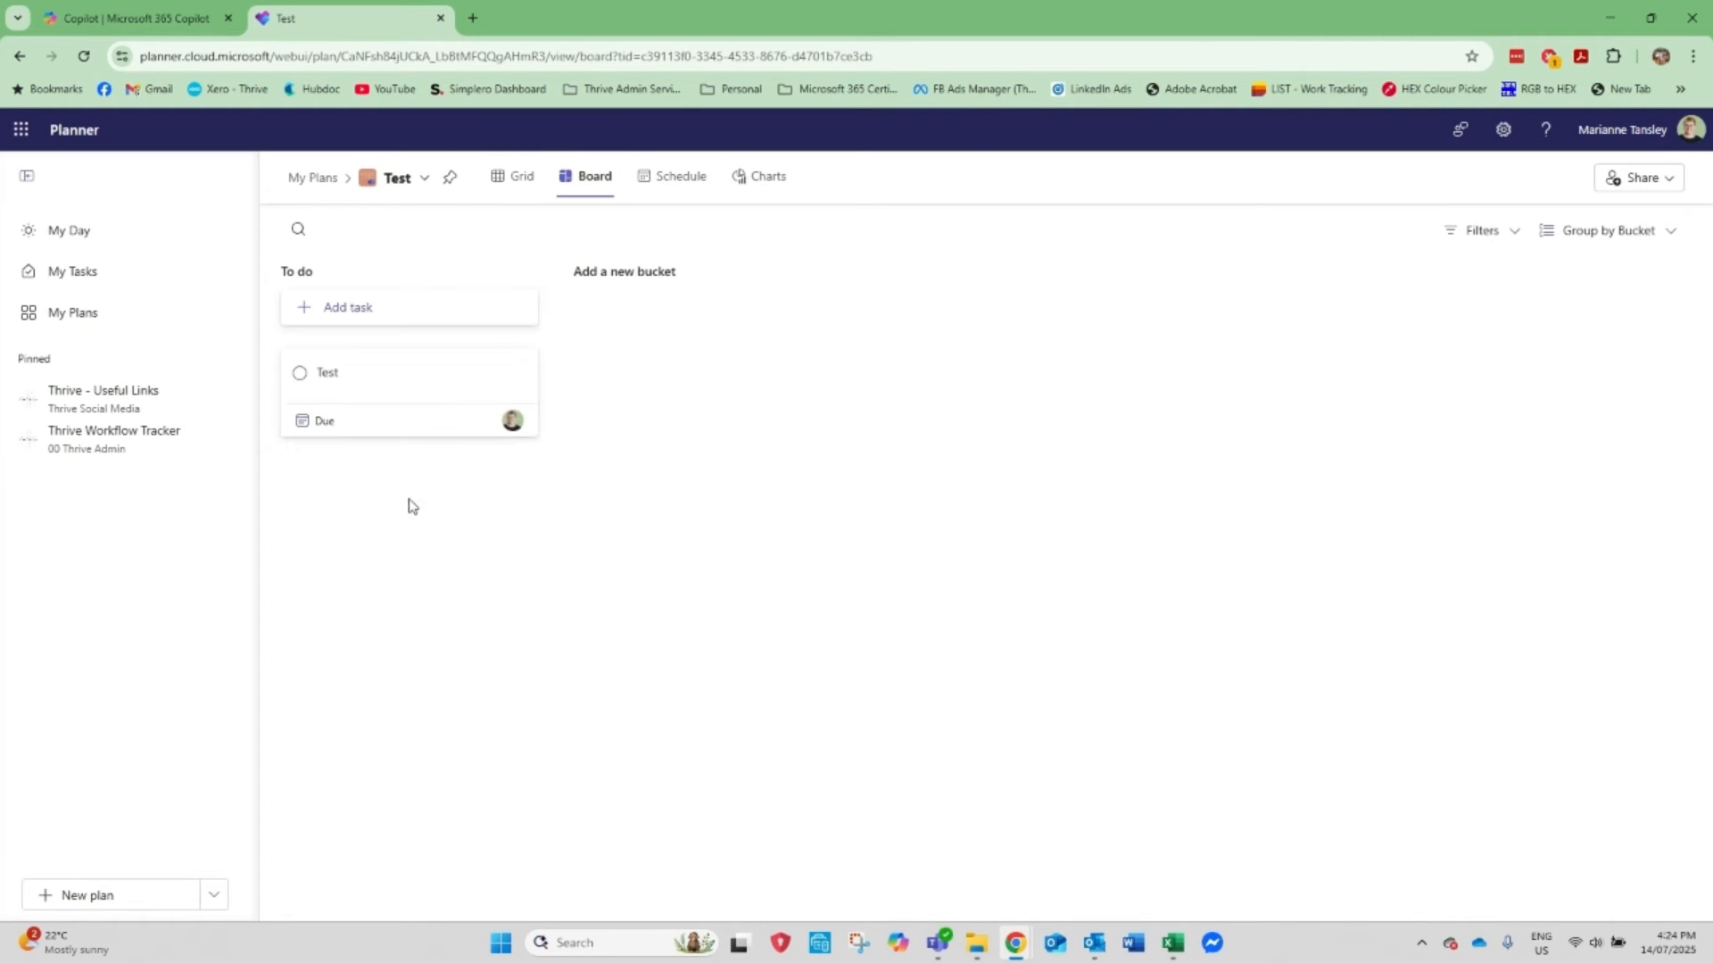
# - Set the Test task's due date to 31/07/2025 and its priority to Important, and close the task
pyautogui.click(387, 383)
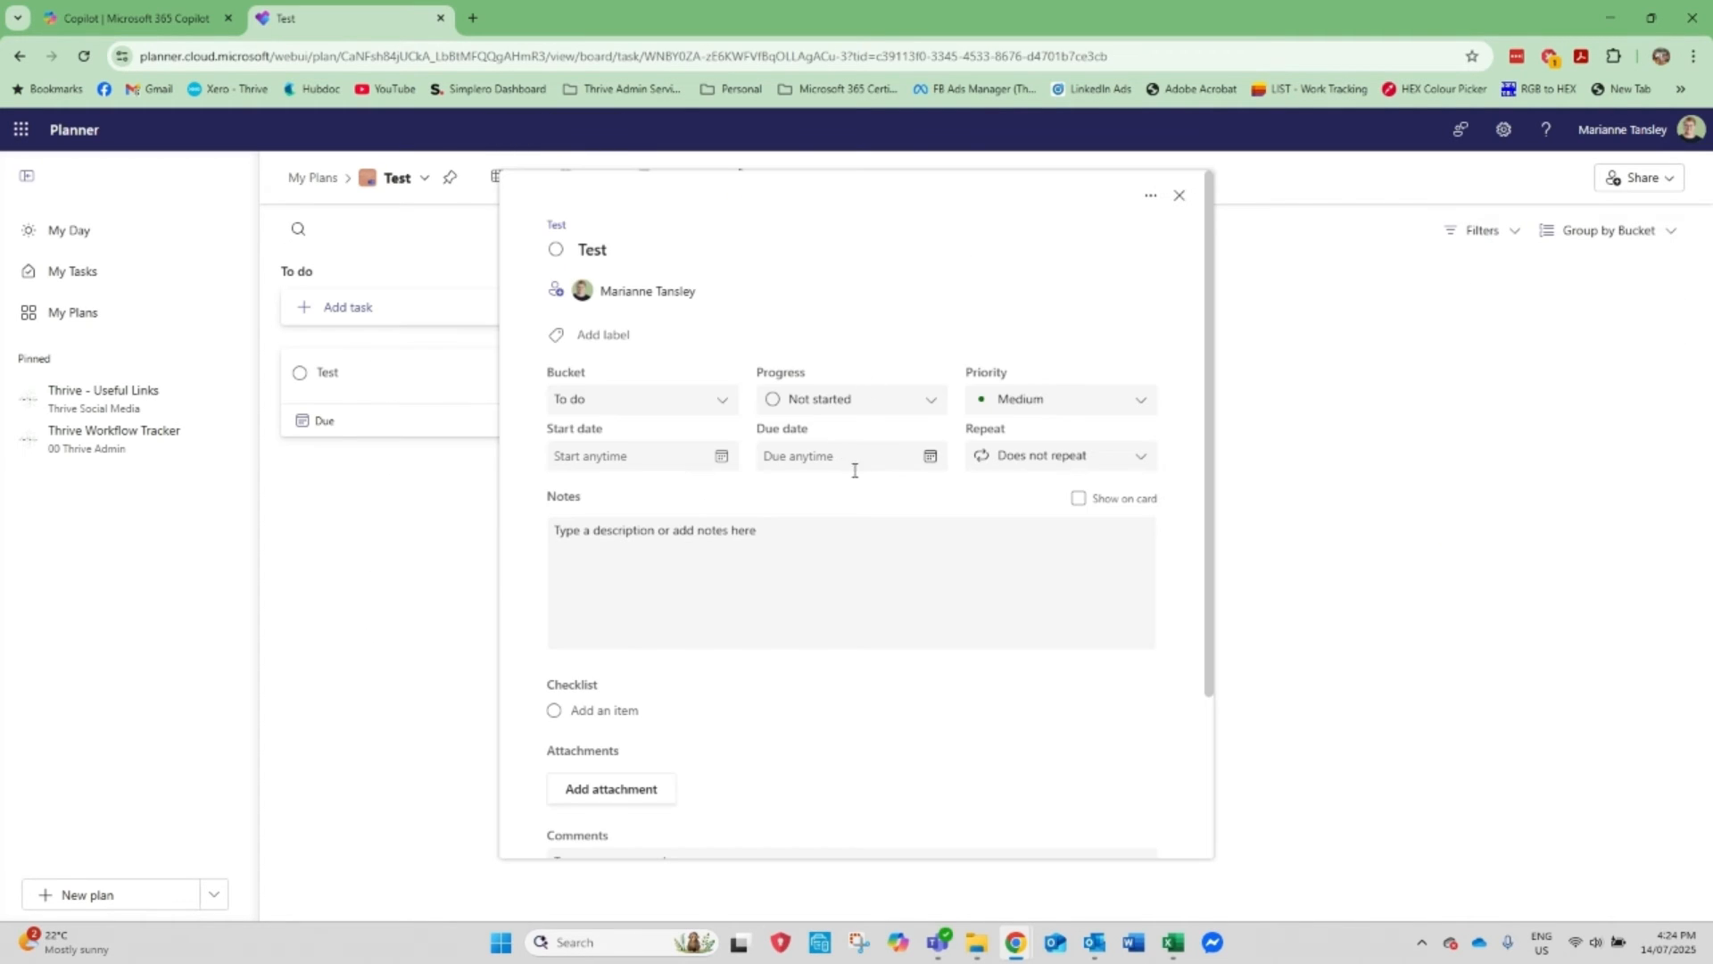
pyautogui.click(930, 456)
pyautogui.click(879, 645)
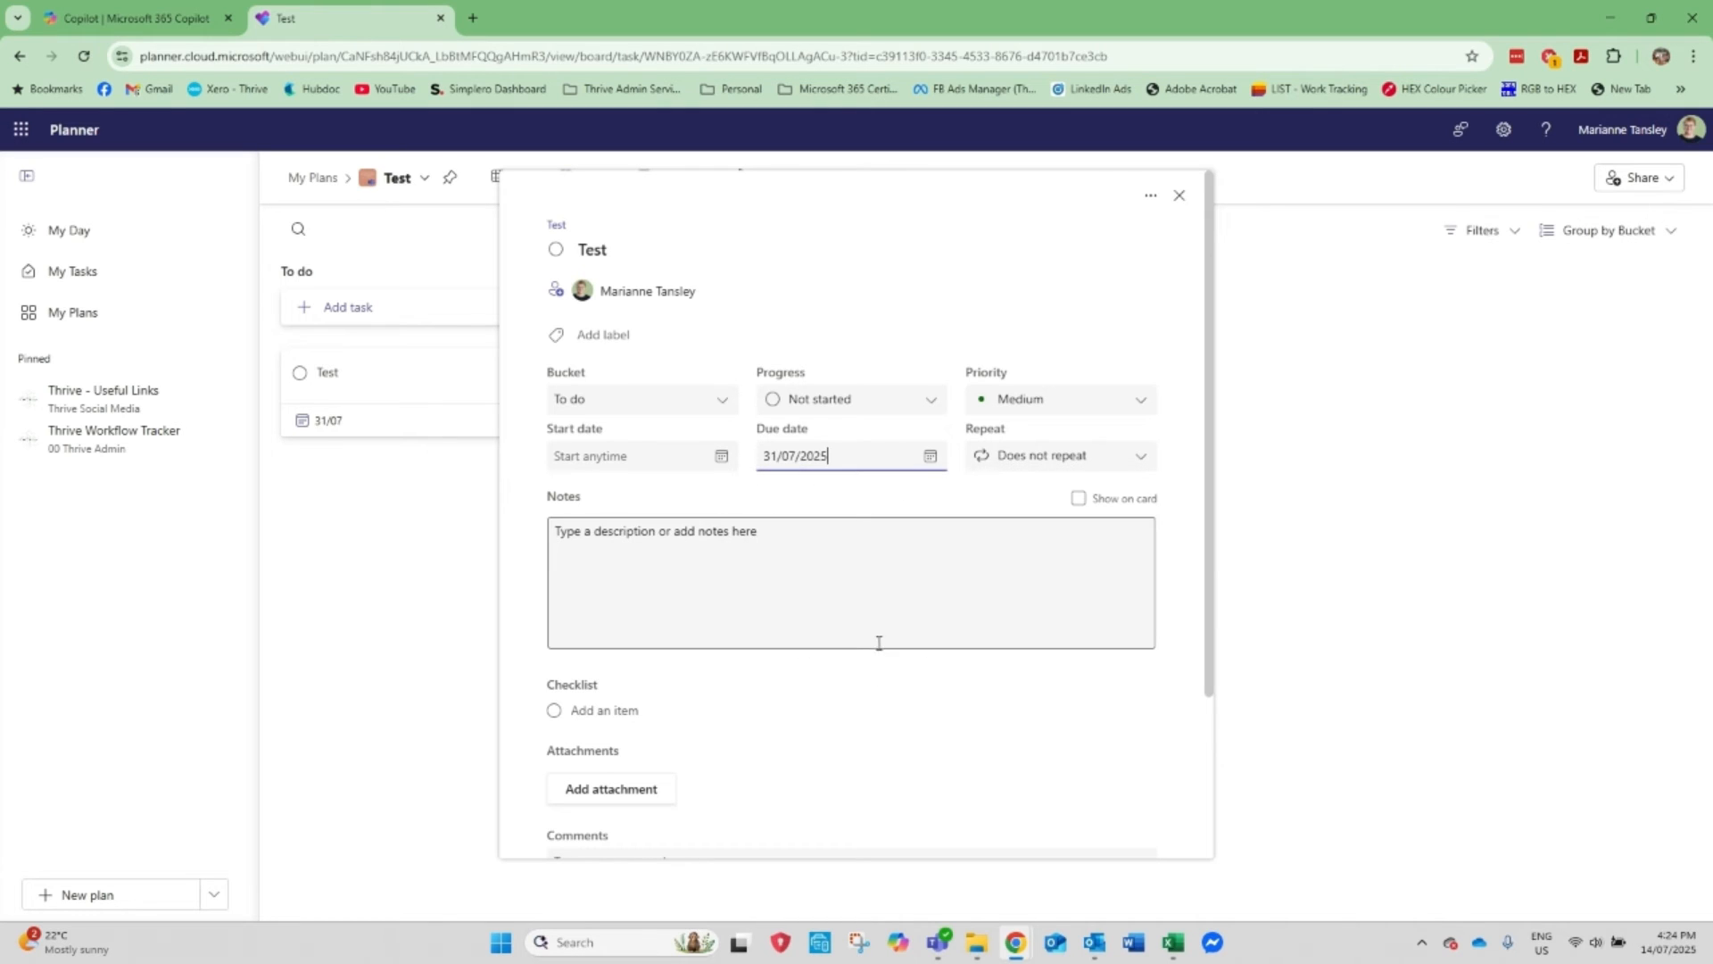
pyautogui.click(1022, 399)
pyautogui.click(1026, 489)
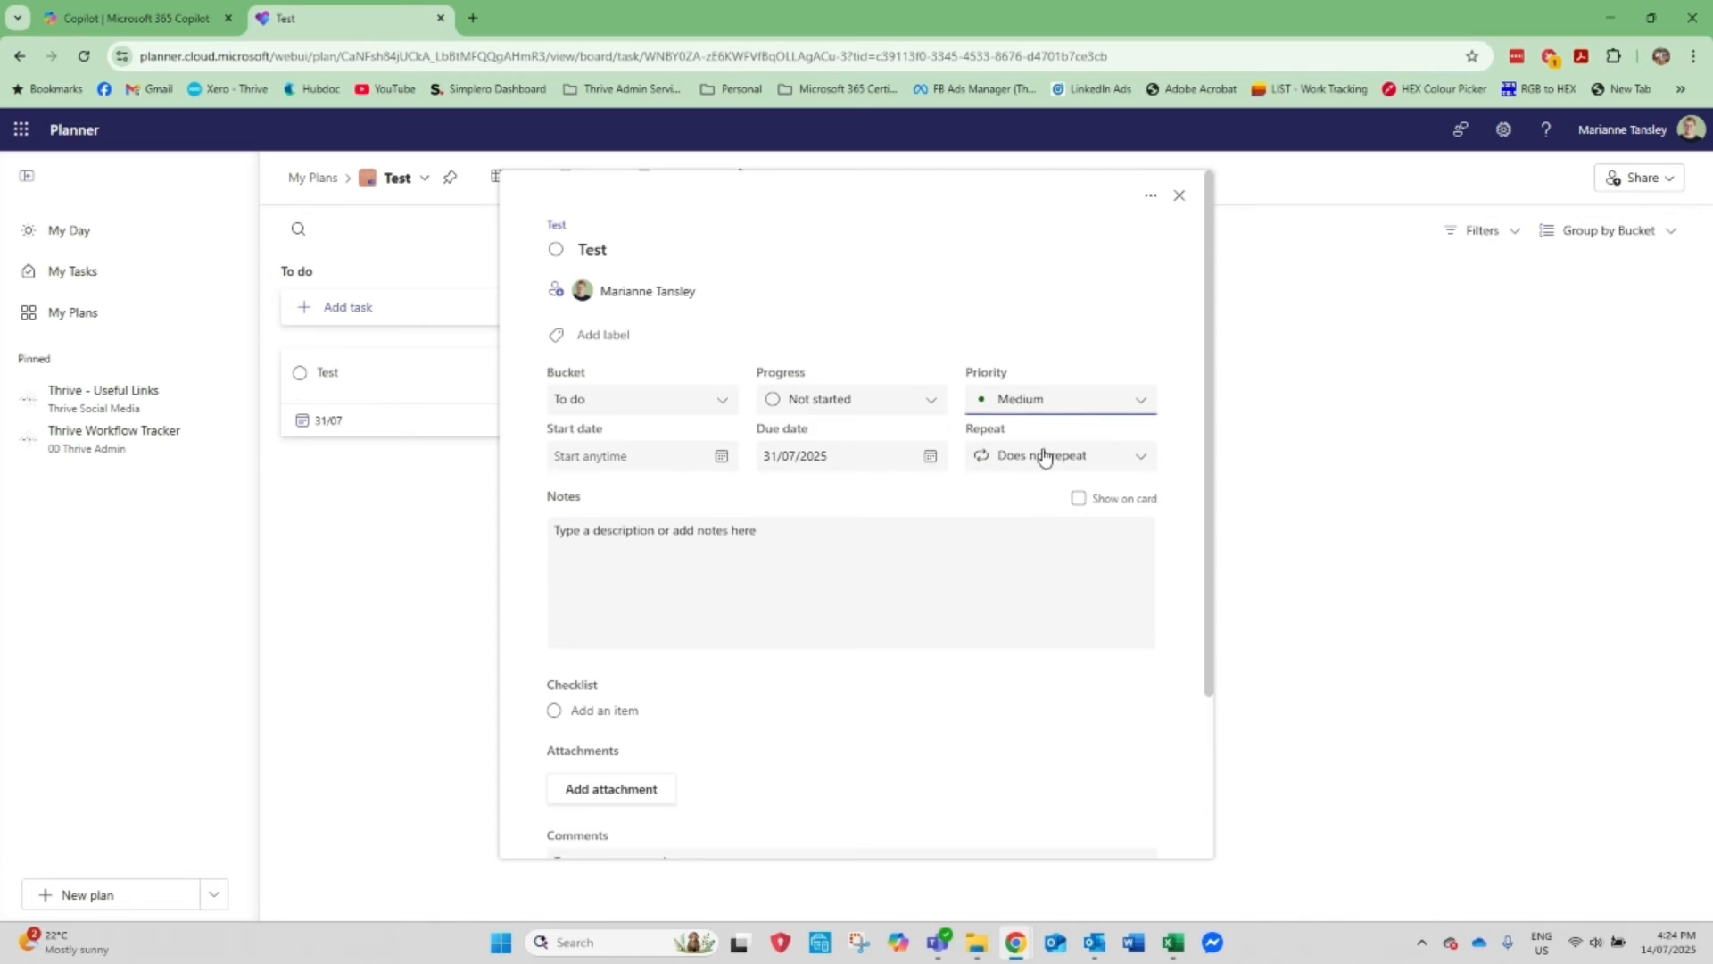
pyautogui.click(1179, 195)
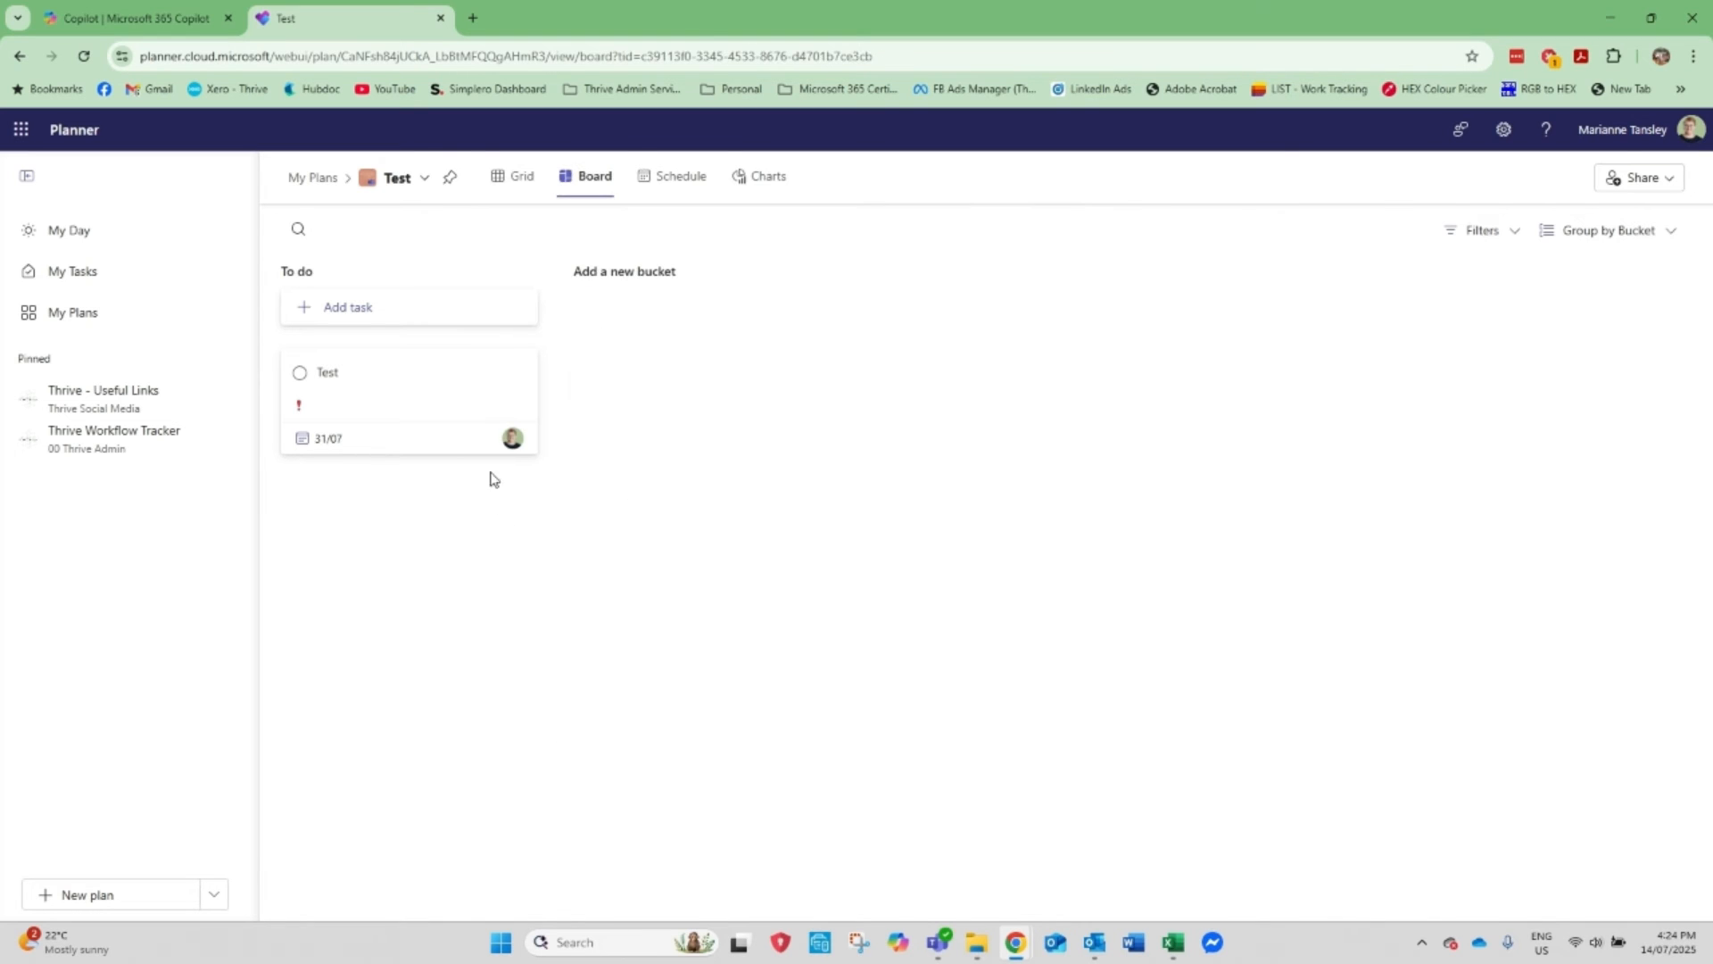
# - Examine how the updated Test task appears in the plan's priority and member charts
pyautogui.click(763, 179)
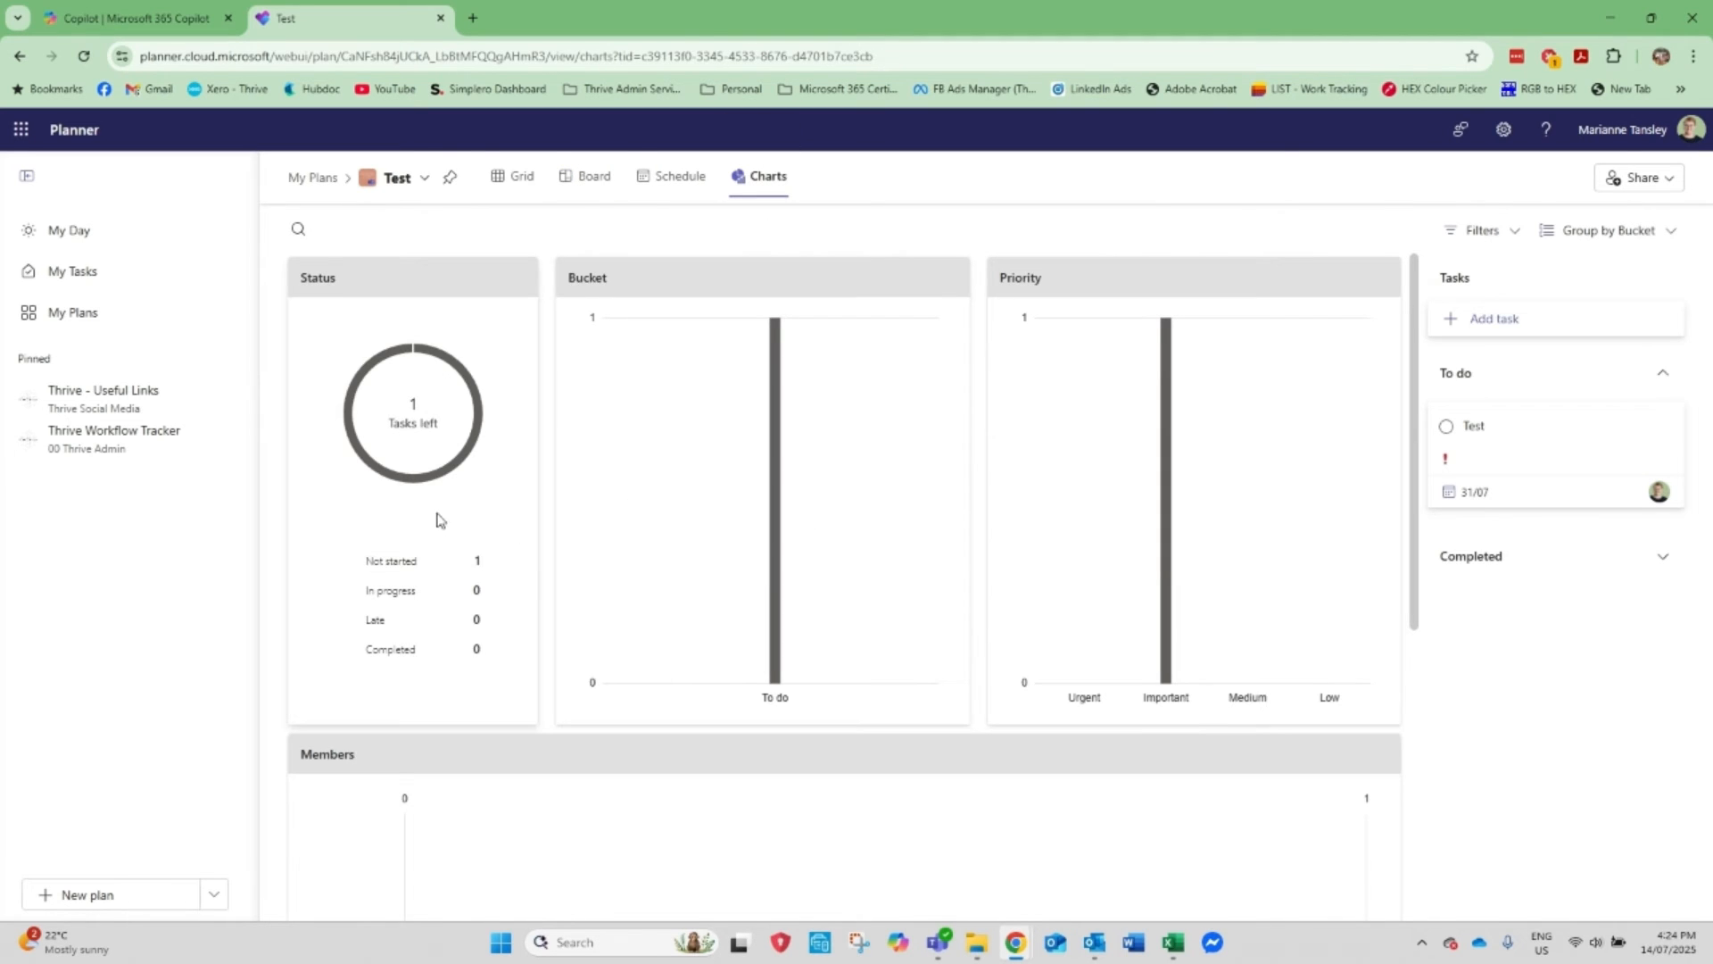
pyautogui.scroll(-5, 464, 535)
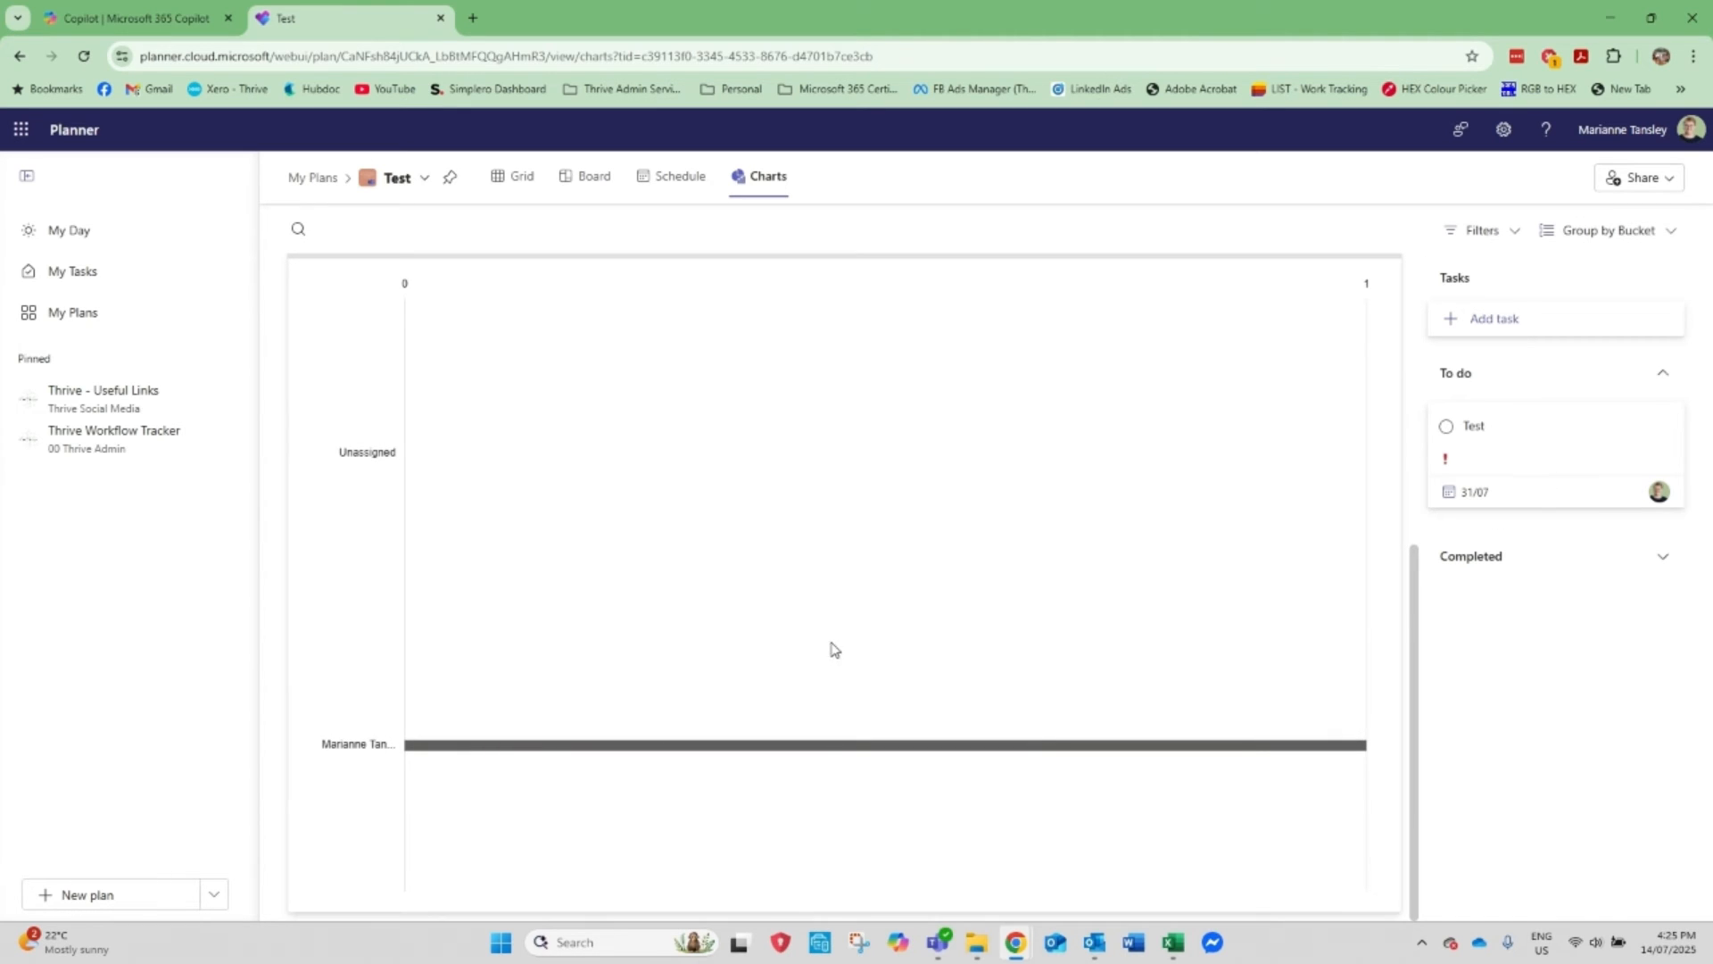
pyautogui.scroll(5, 721, 646)
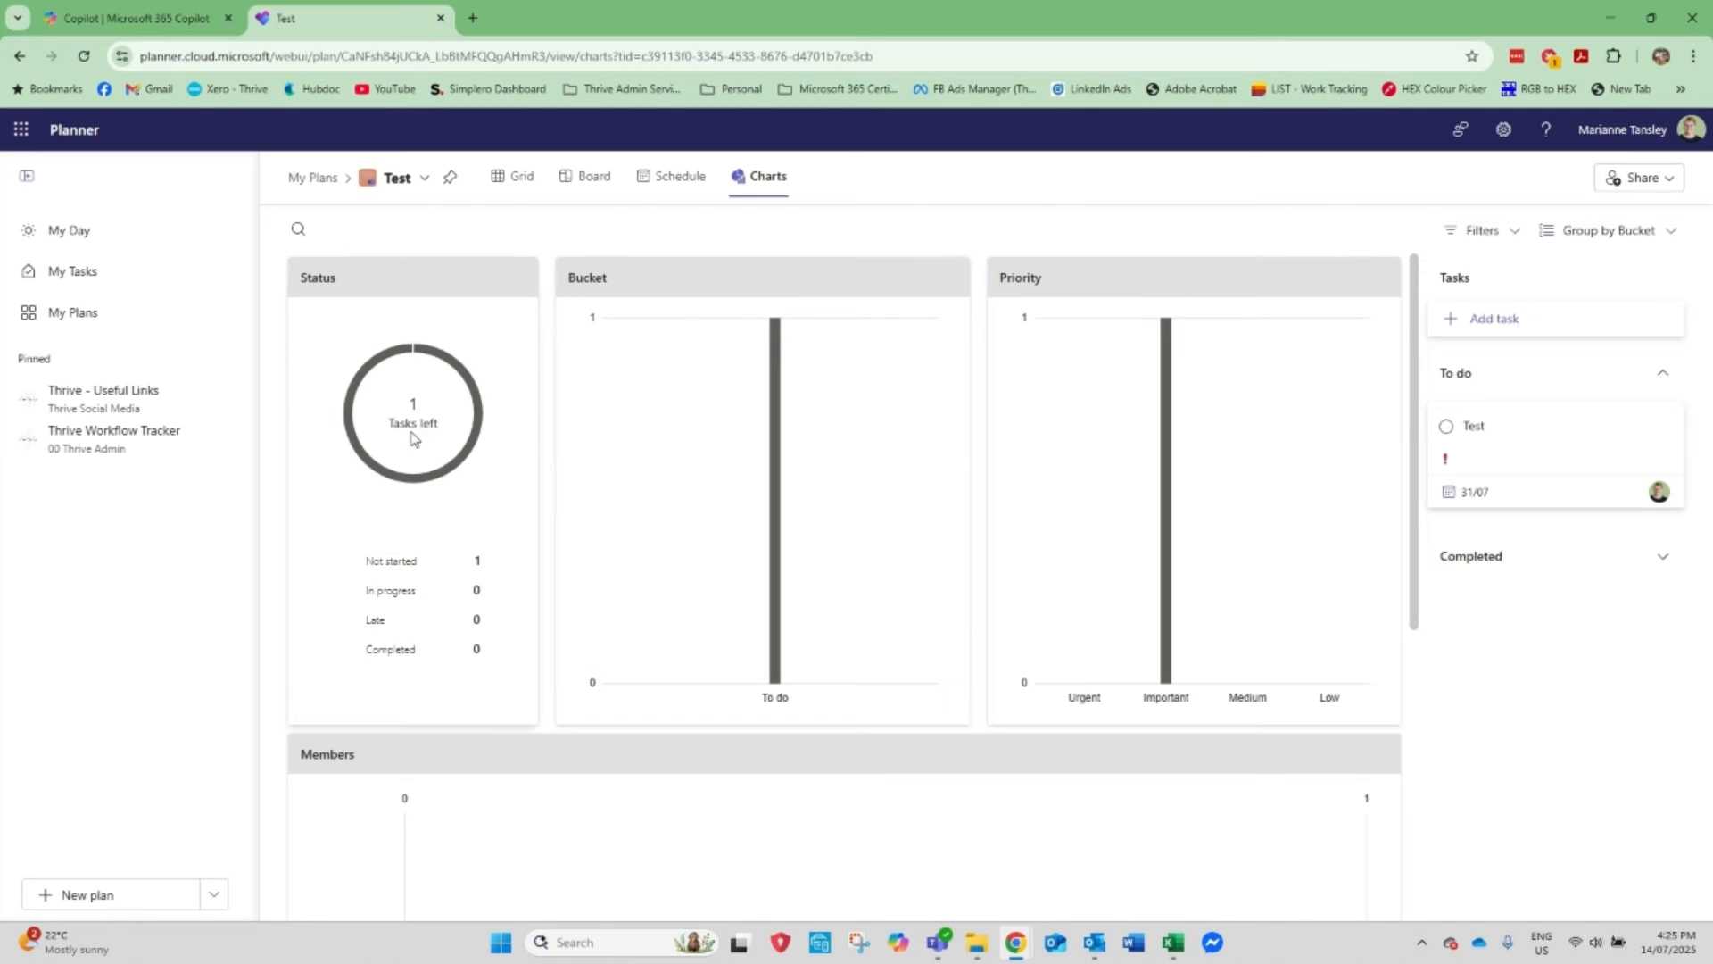
# - Check the tasks assigned to the signed-in account, and return to the Test plan's board view
pyautogui.click(92, 278)
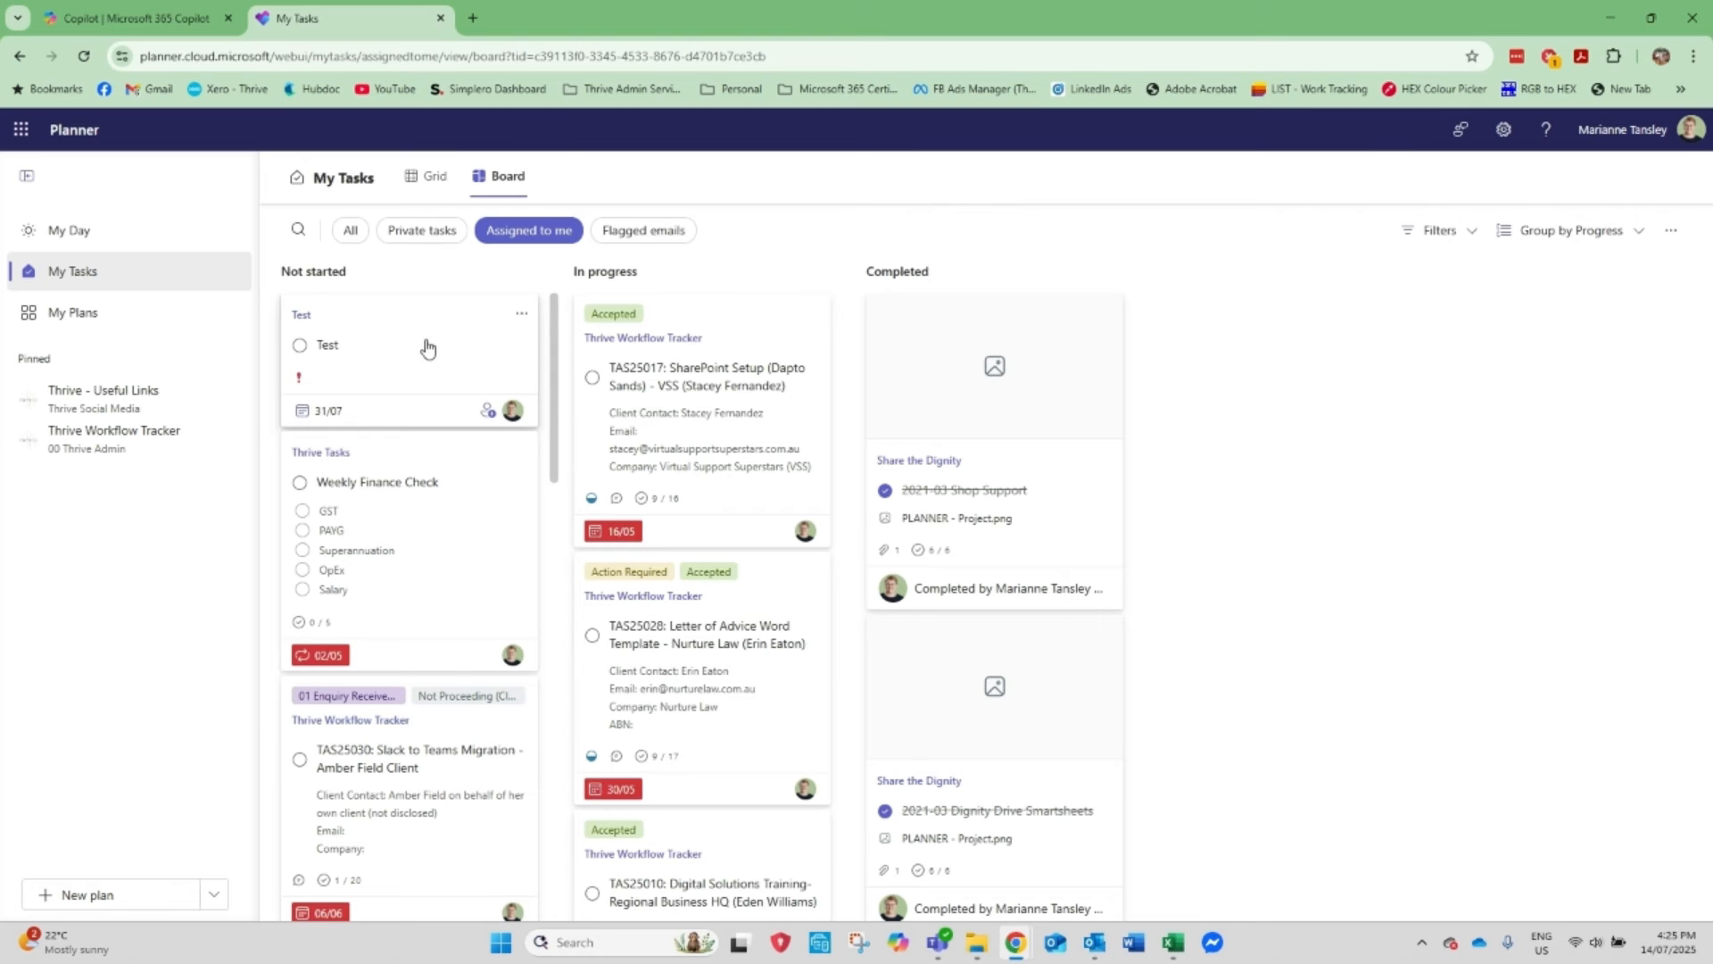
pyautogui.click(71, 312)
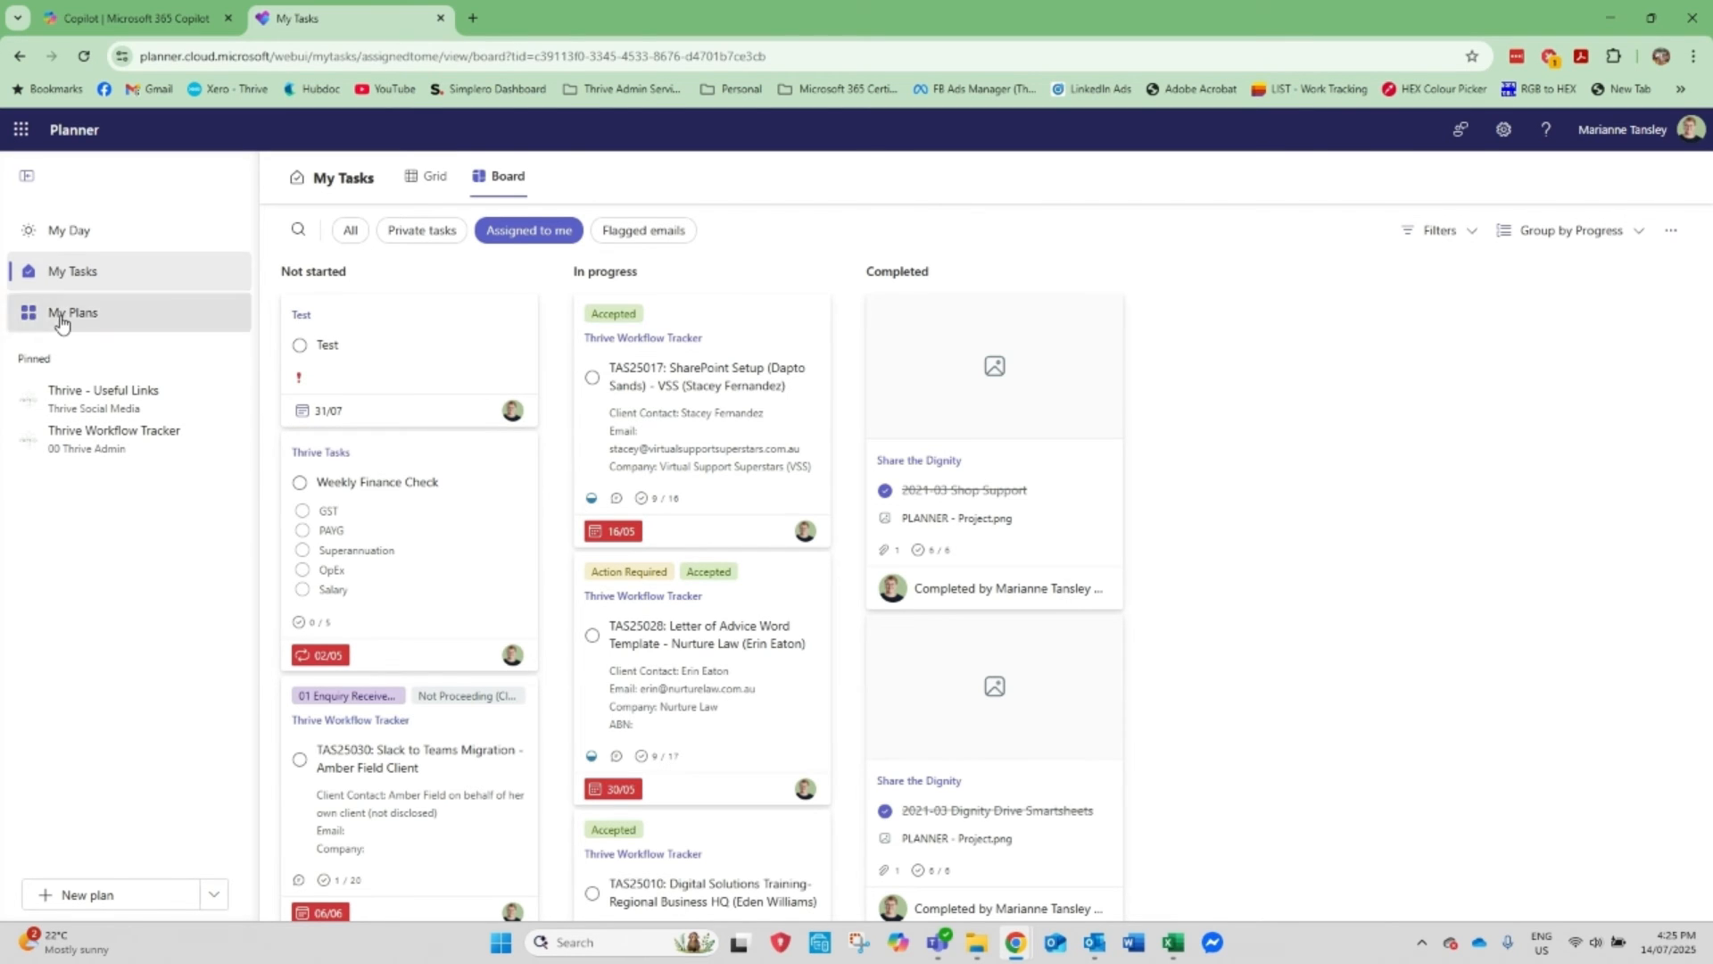
pyautogui.click(357, 348)
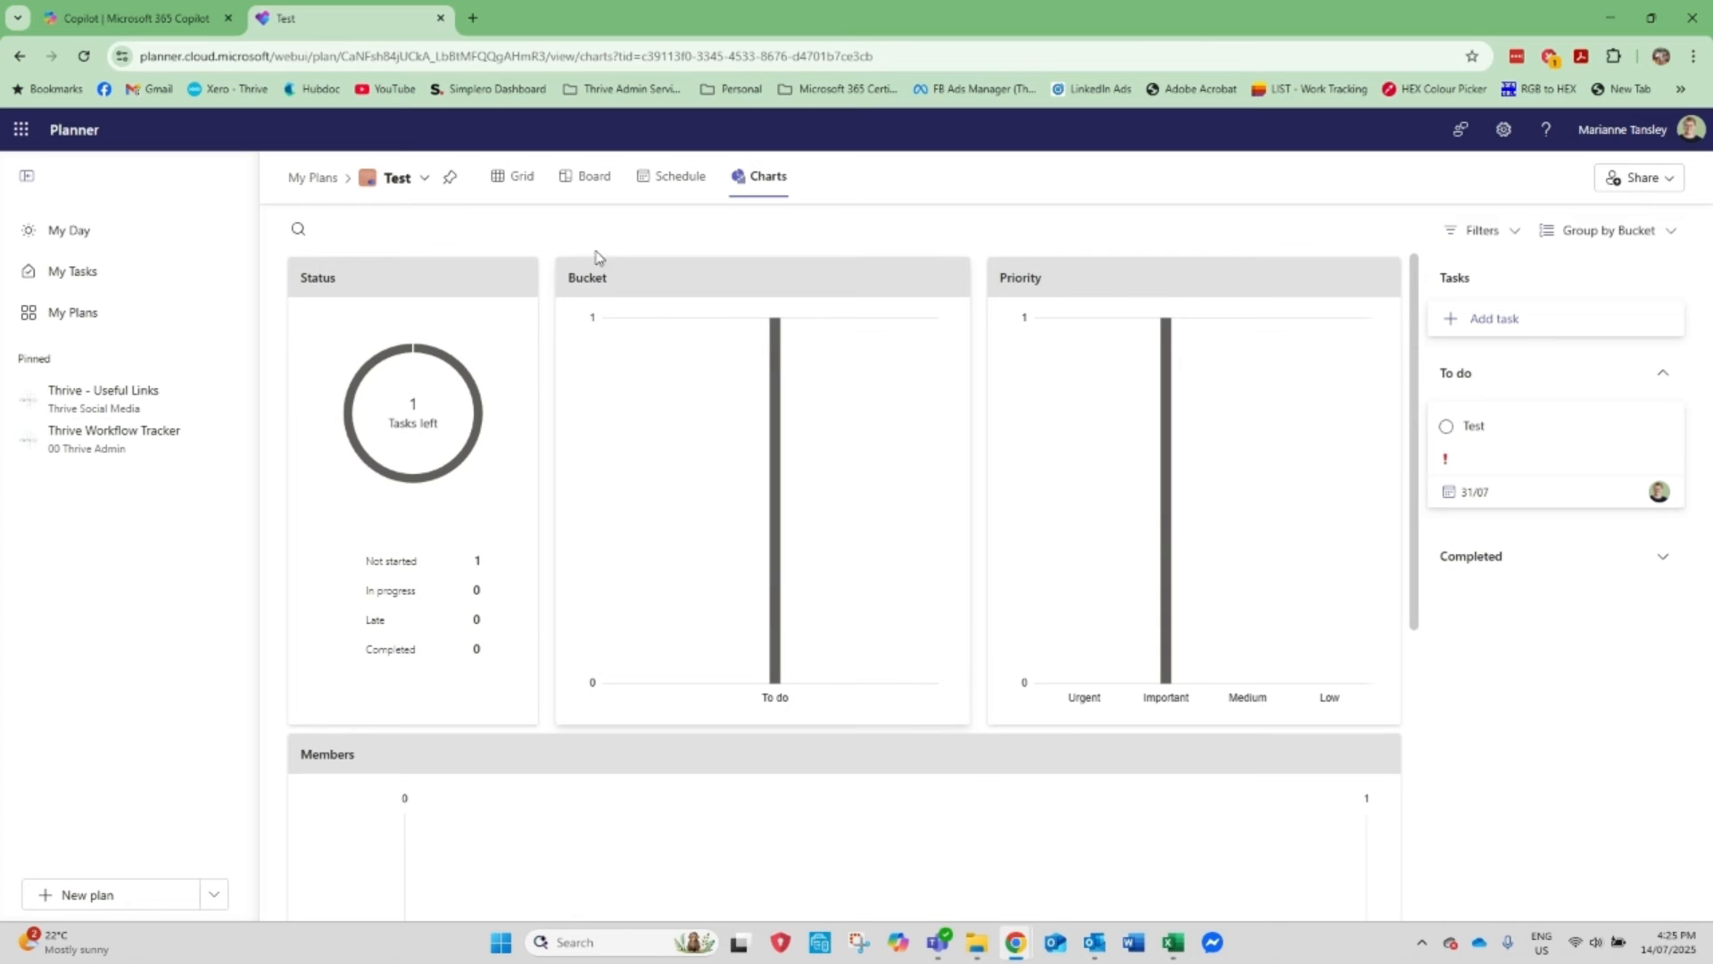
pyautogui.click(585, 183)
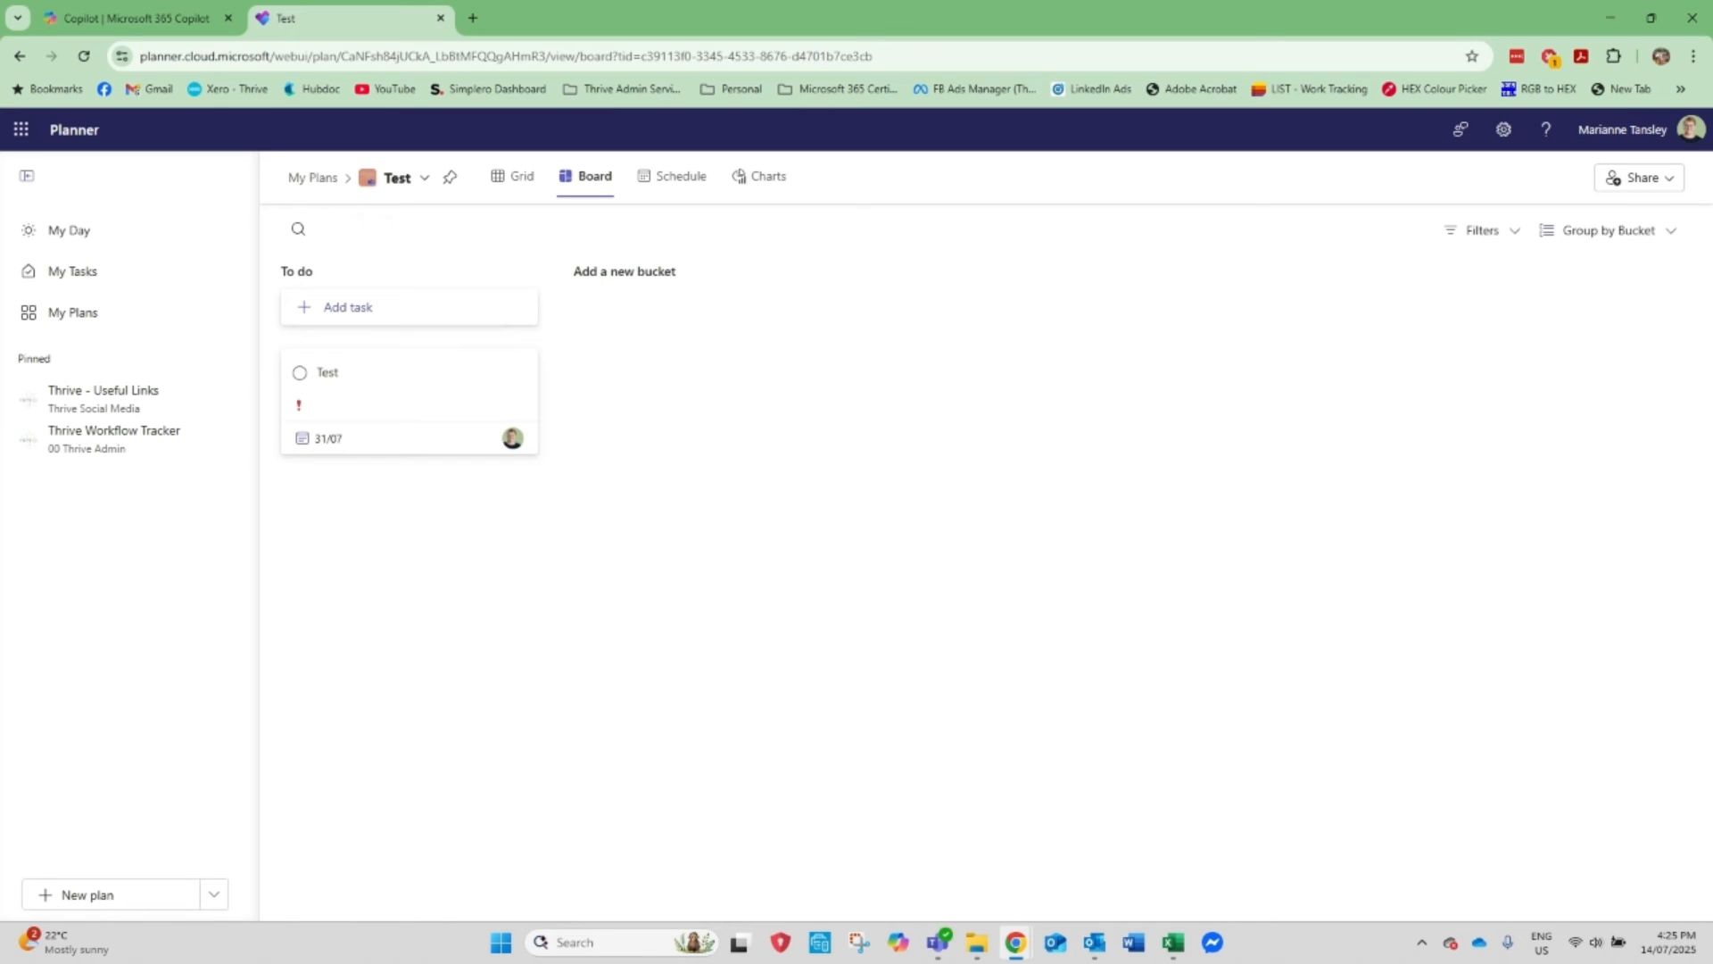
# - Replace the Test task's assignee with Team Thrive, found by searching for "magic", and agree to add that non-member to the plan
pyautogui.click(368, 376)
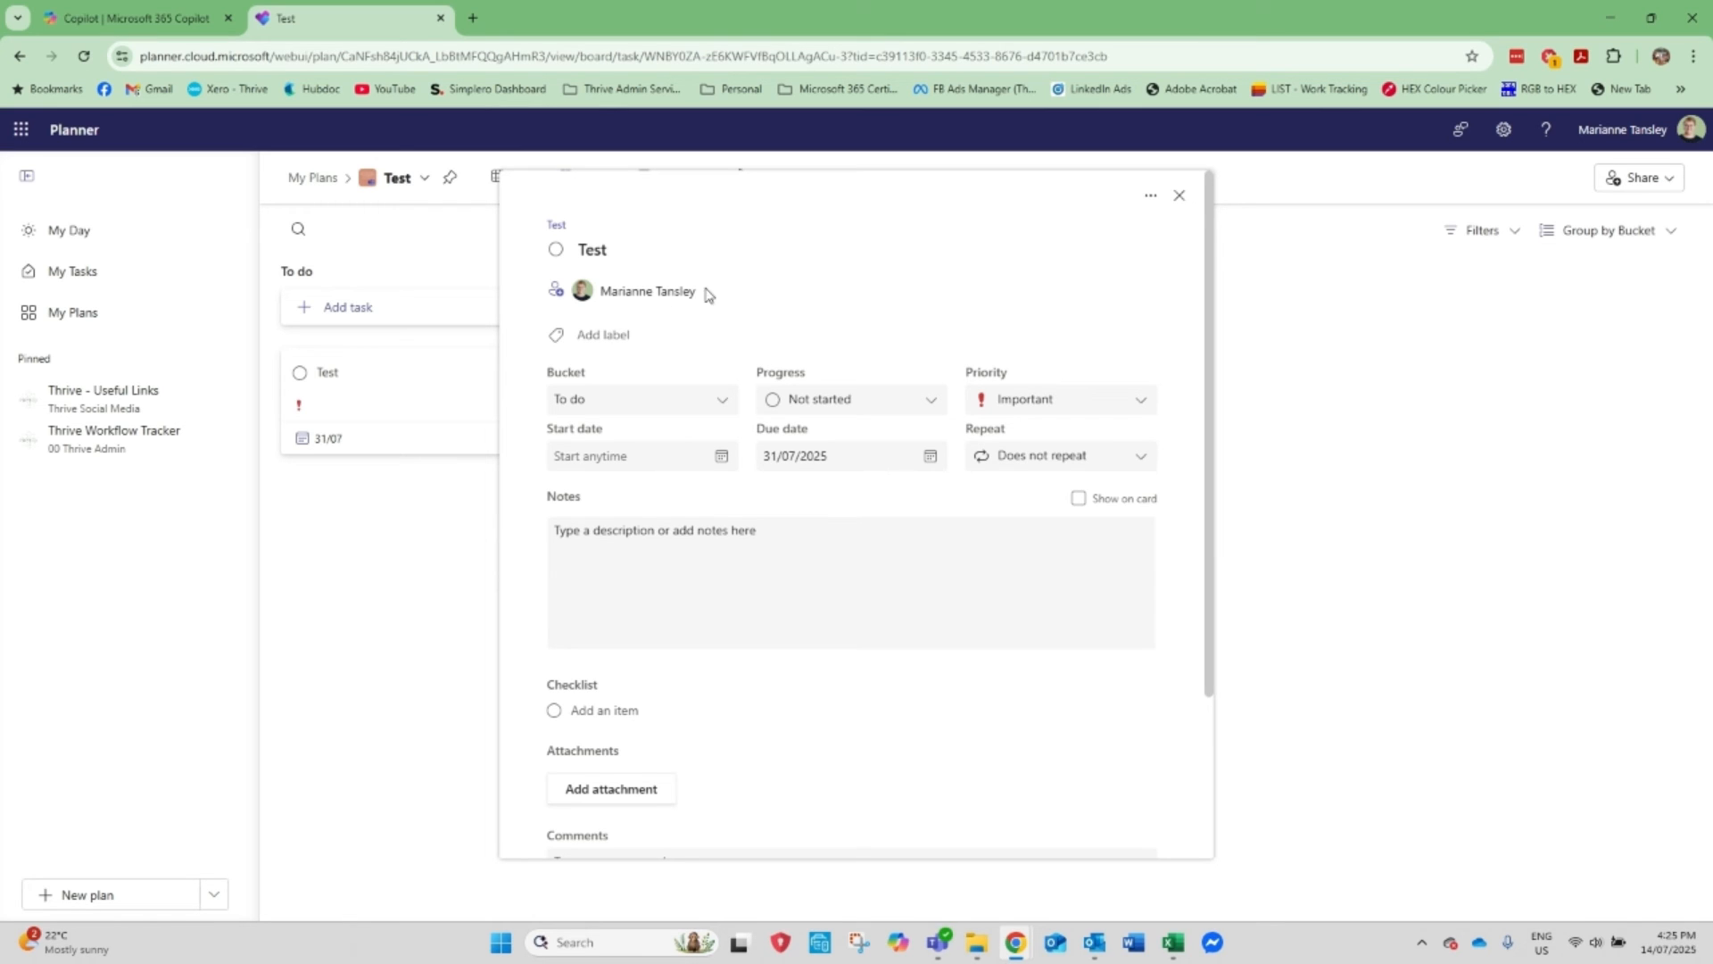
pyautogui.click(675, 294)
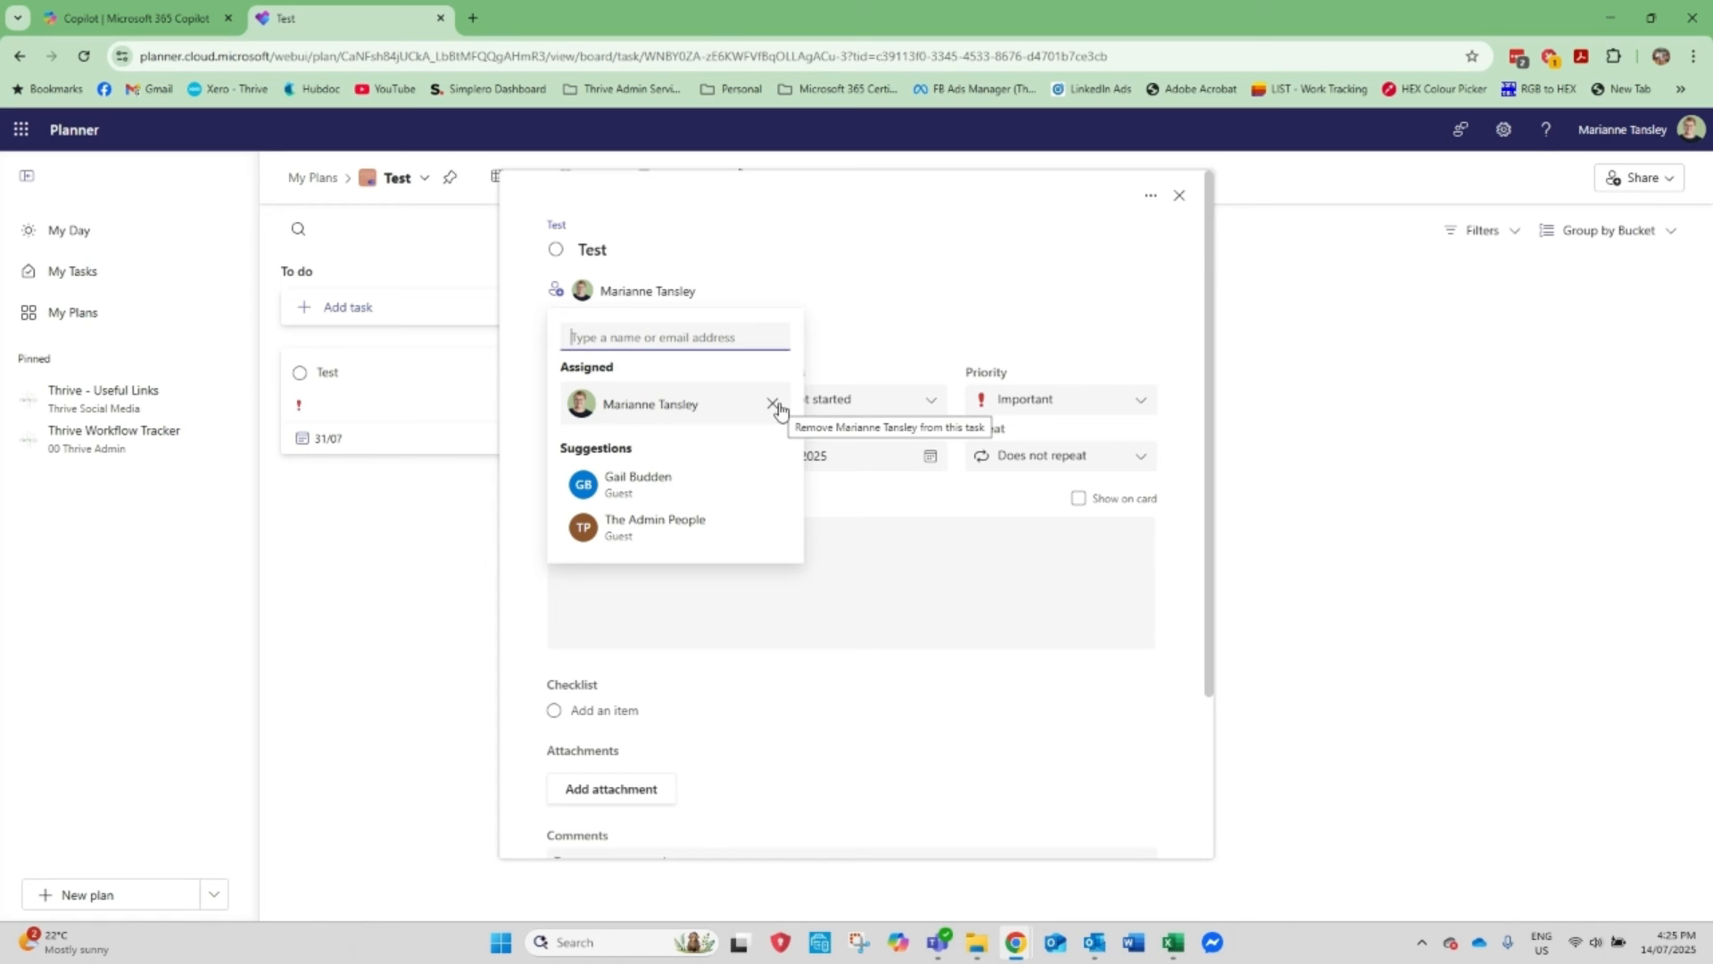
pyautogui.click(773, 405)
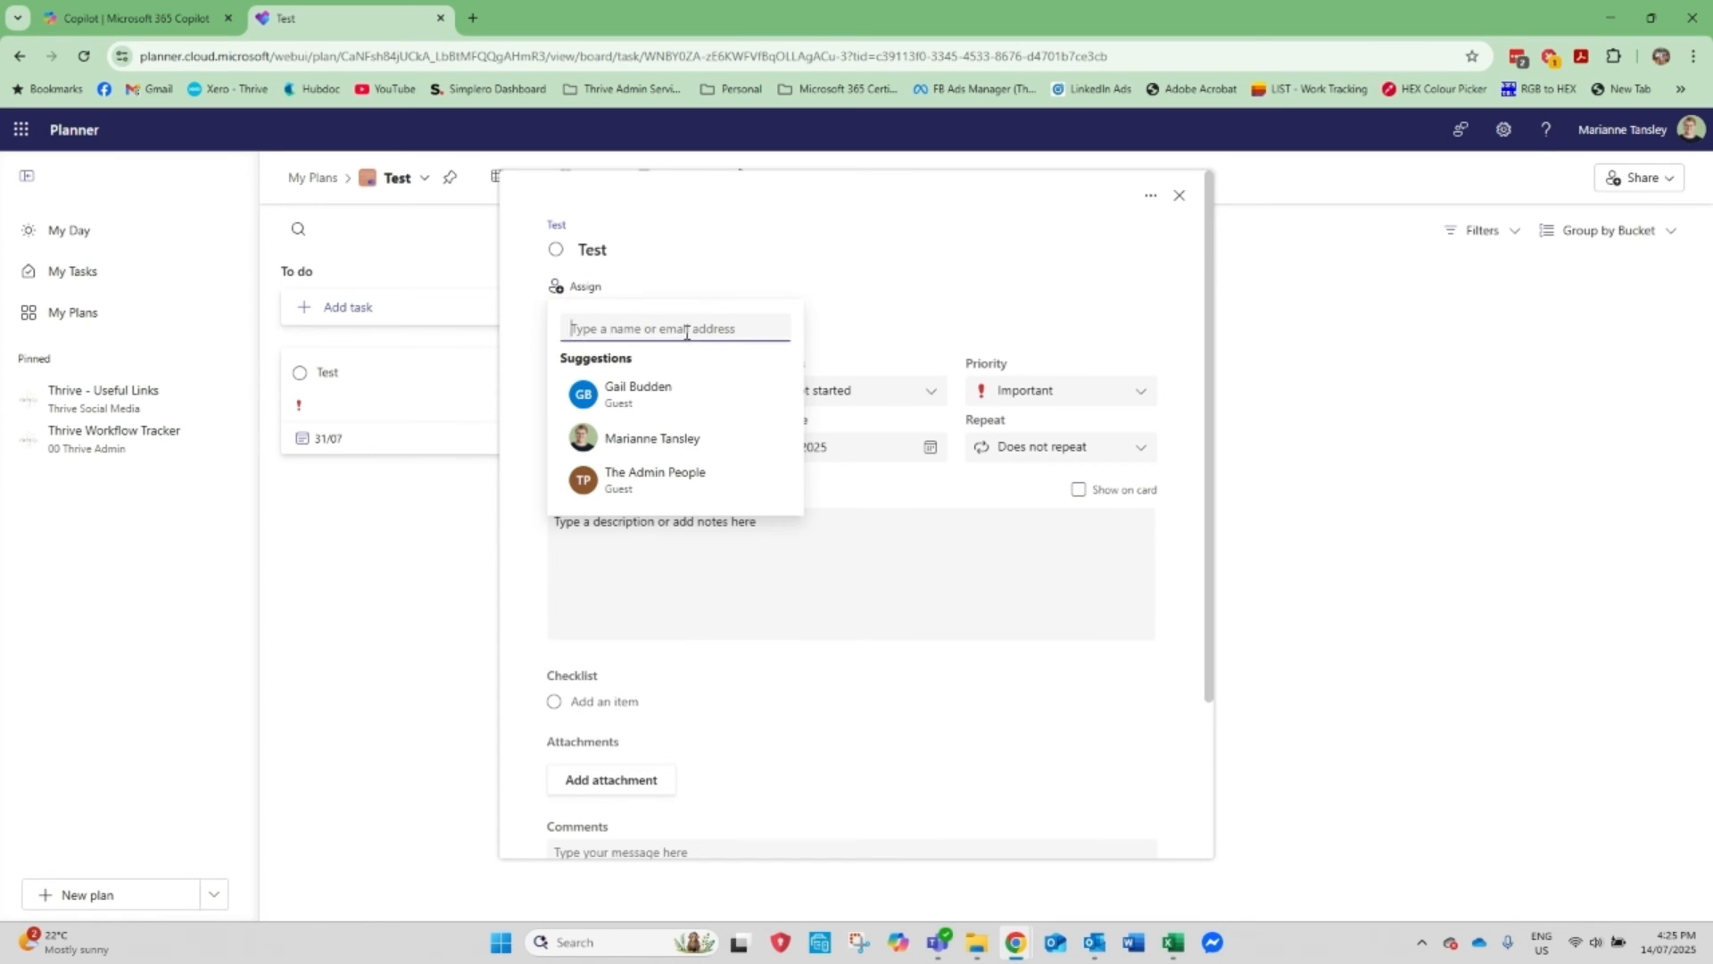
pyautogui.write('magic')
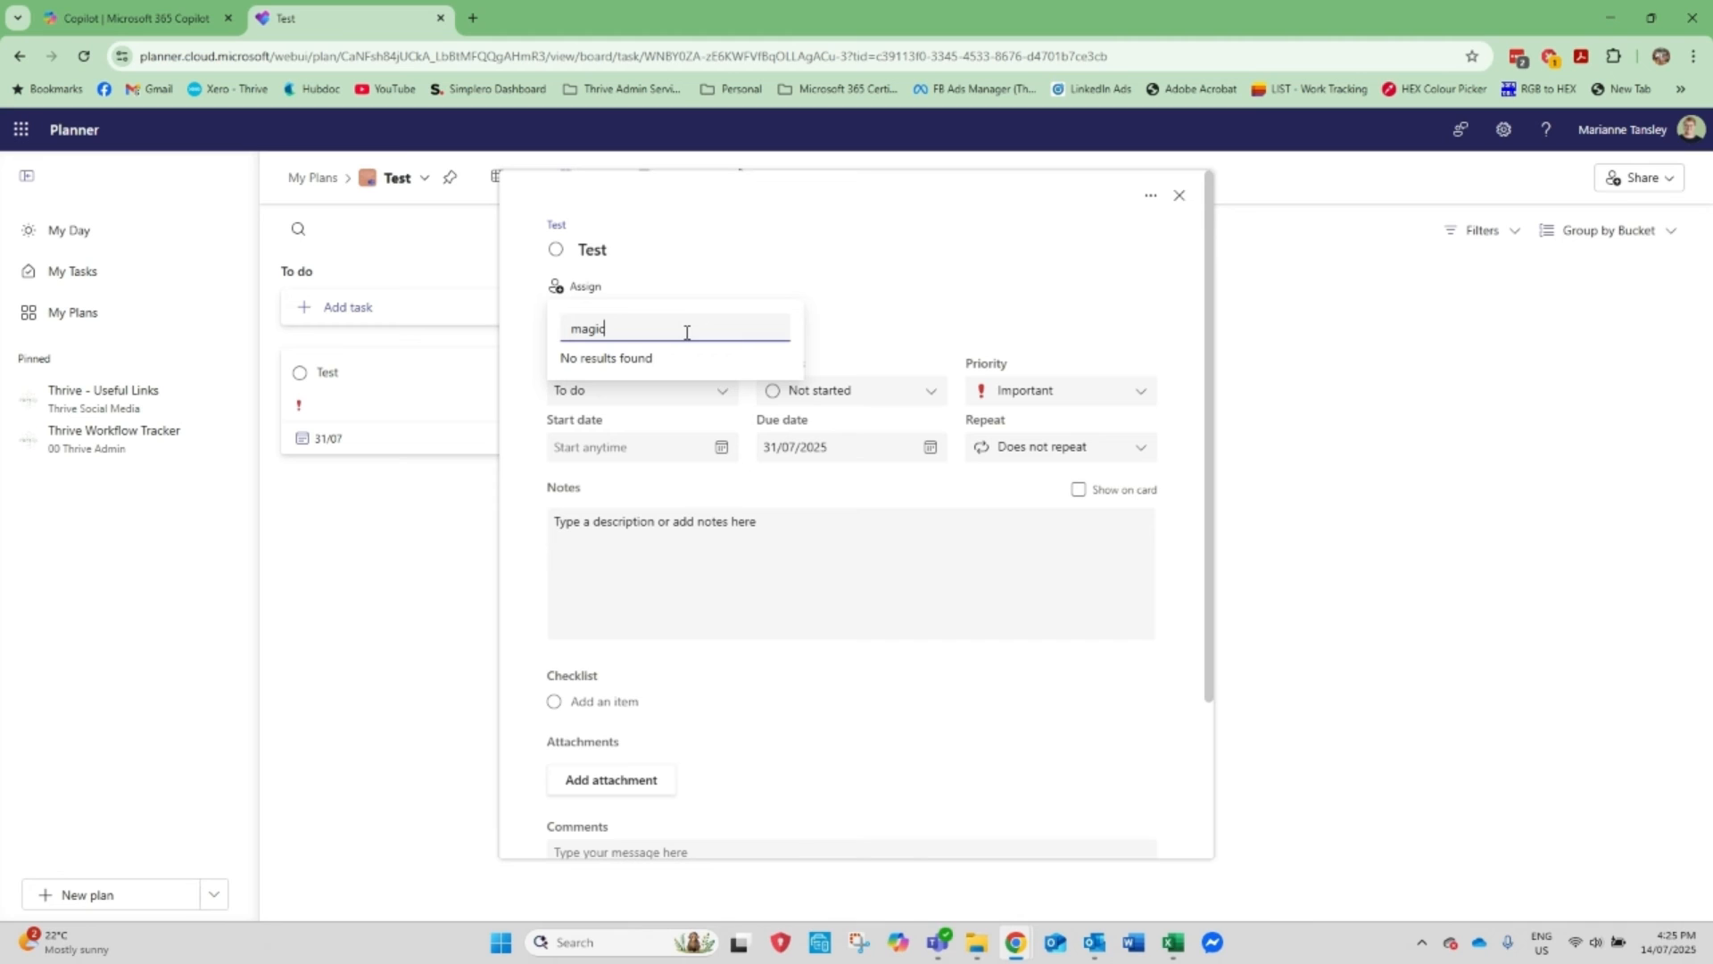
pyautogui.click(634, 400)
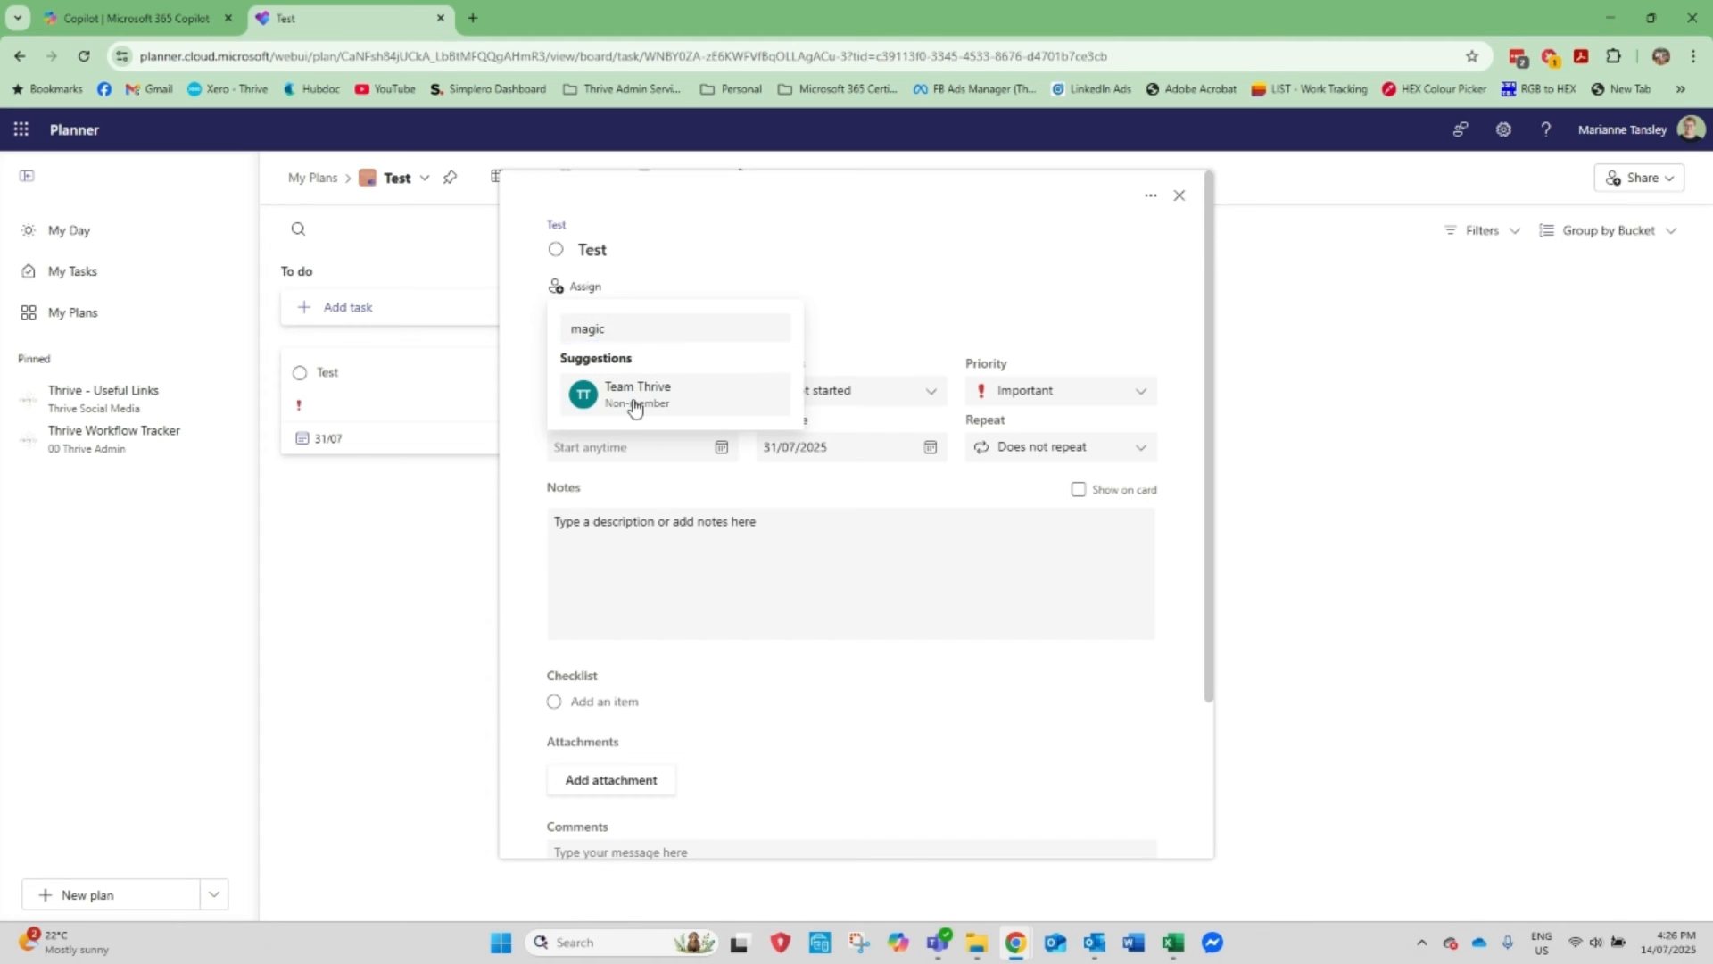
pyautogui.click(982, 560)
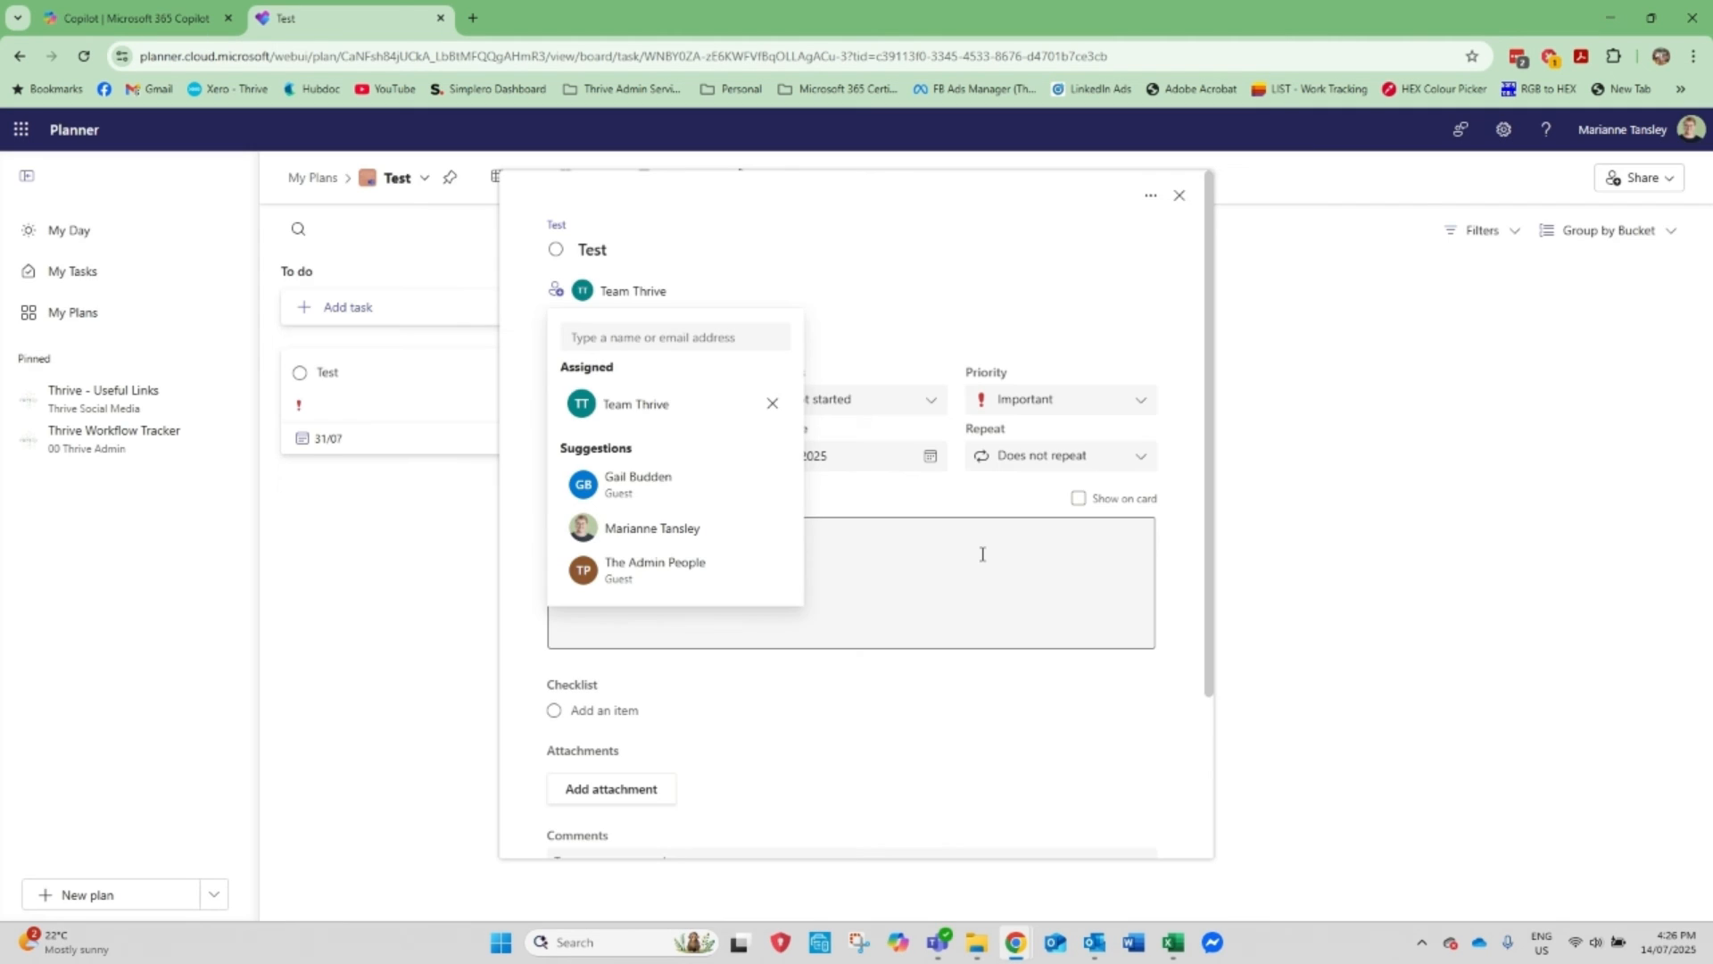
# - Dismiss the task notification, add the signed-in account as a second assignee of the Test task alongside Team Thrive, and close the task
pyautogui.click(892, 279)
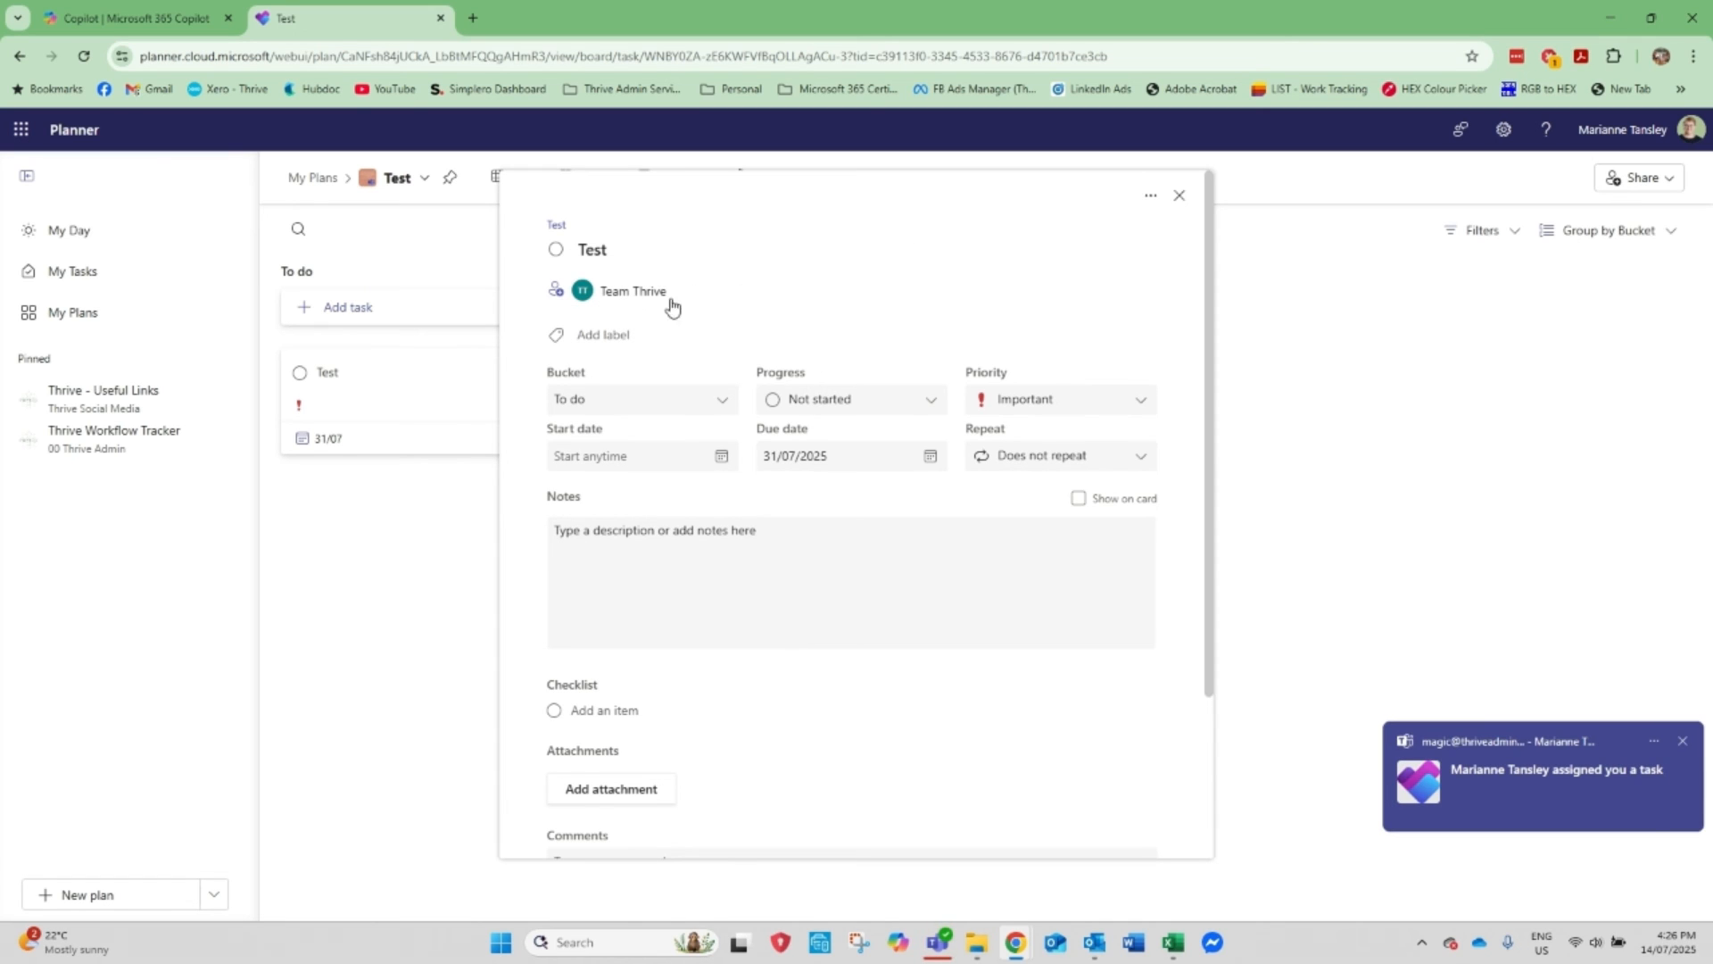
pyautogui.click(1693, 735)
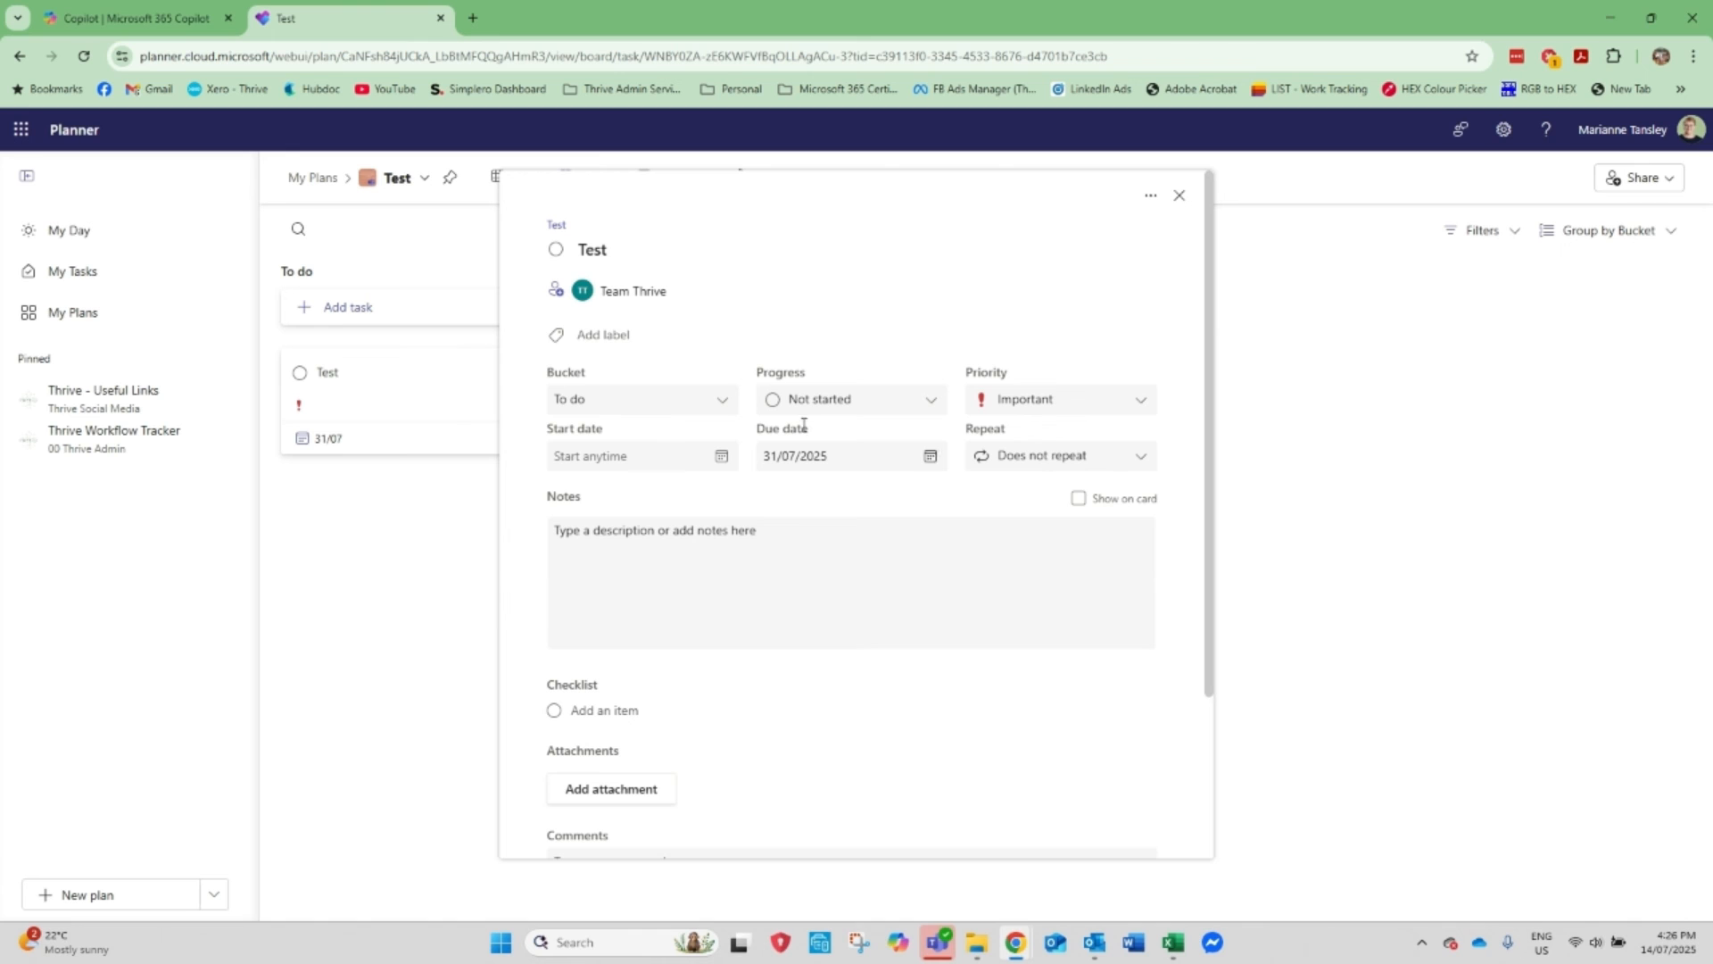
pyautogui.click(555, 290)
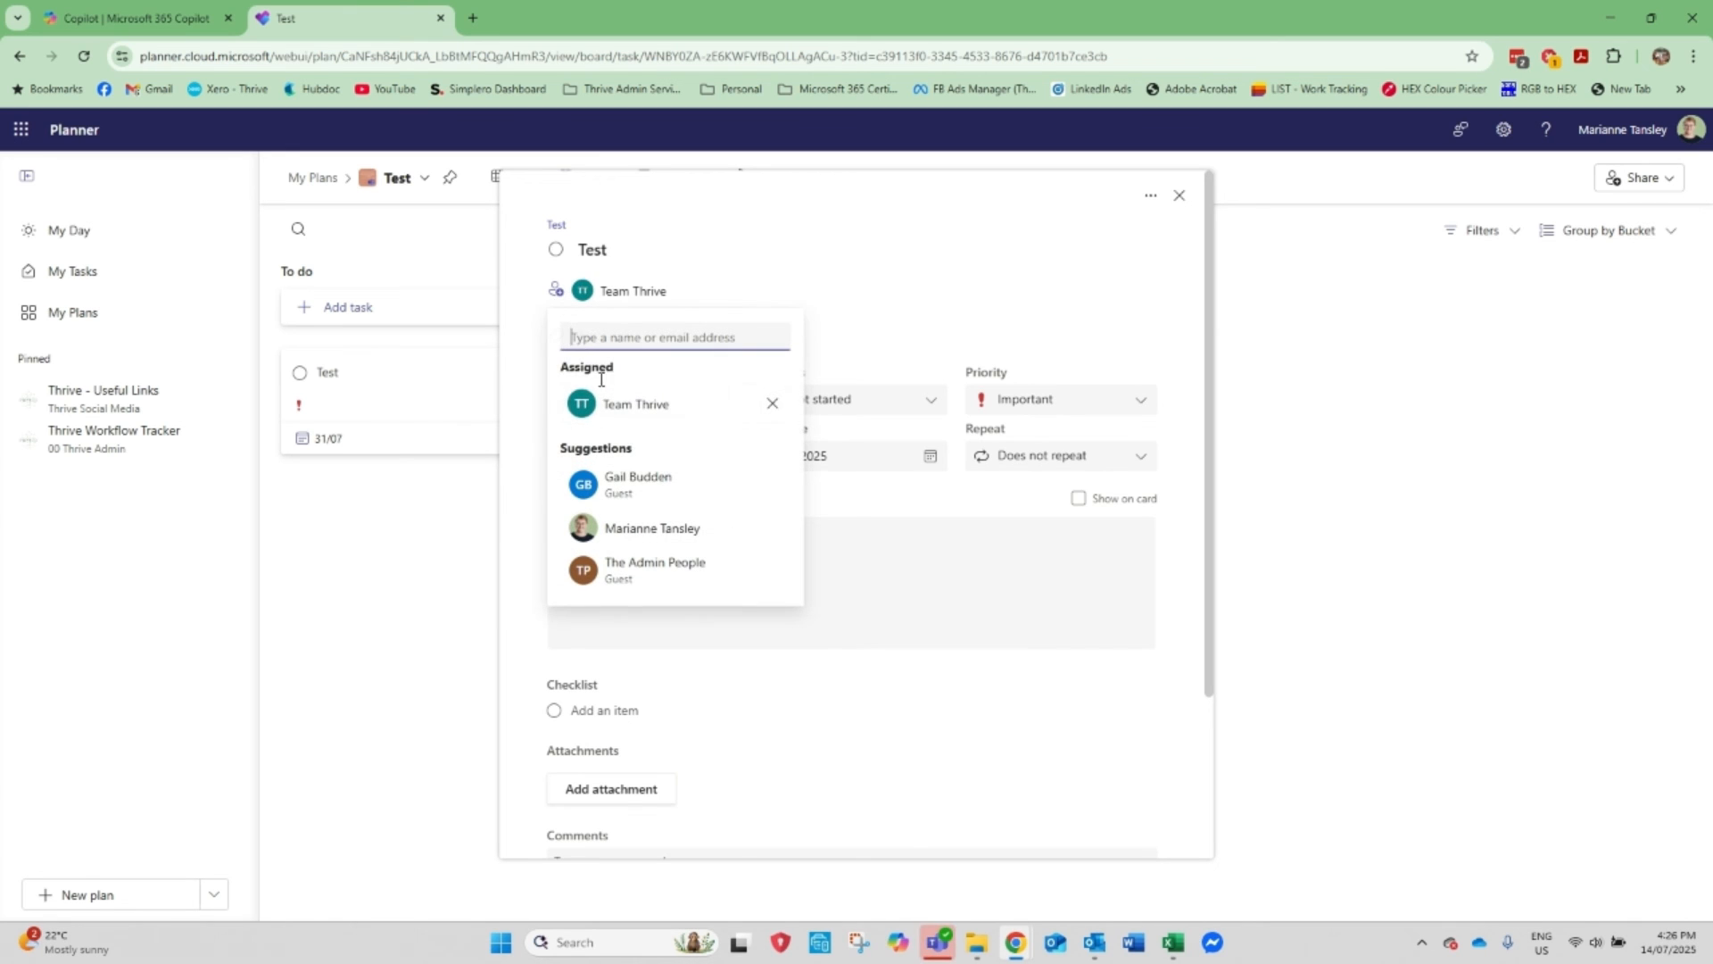
pyautogui.click(638, 529)
pyautogui.click(734, 297)
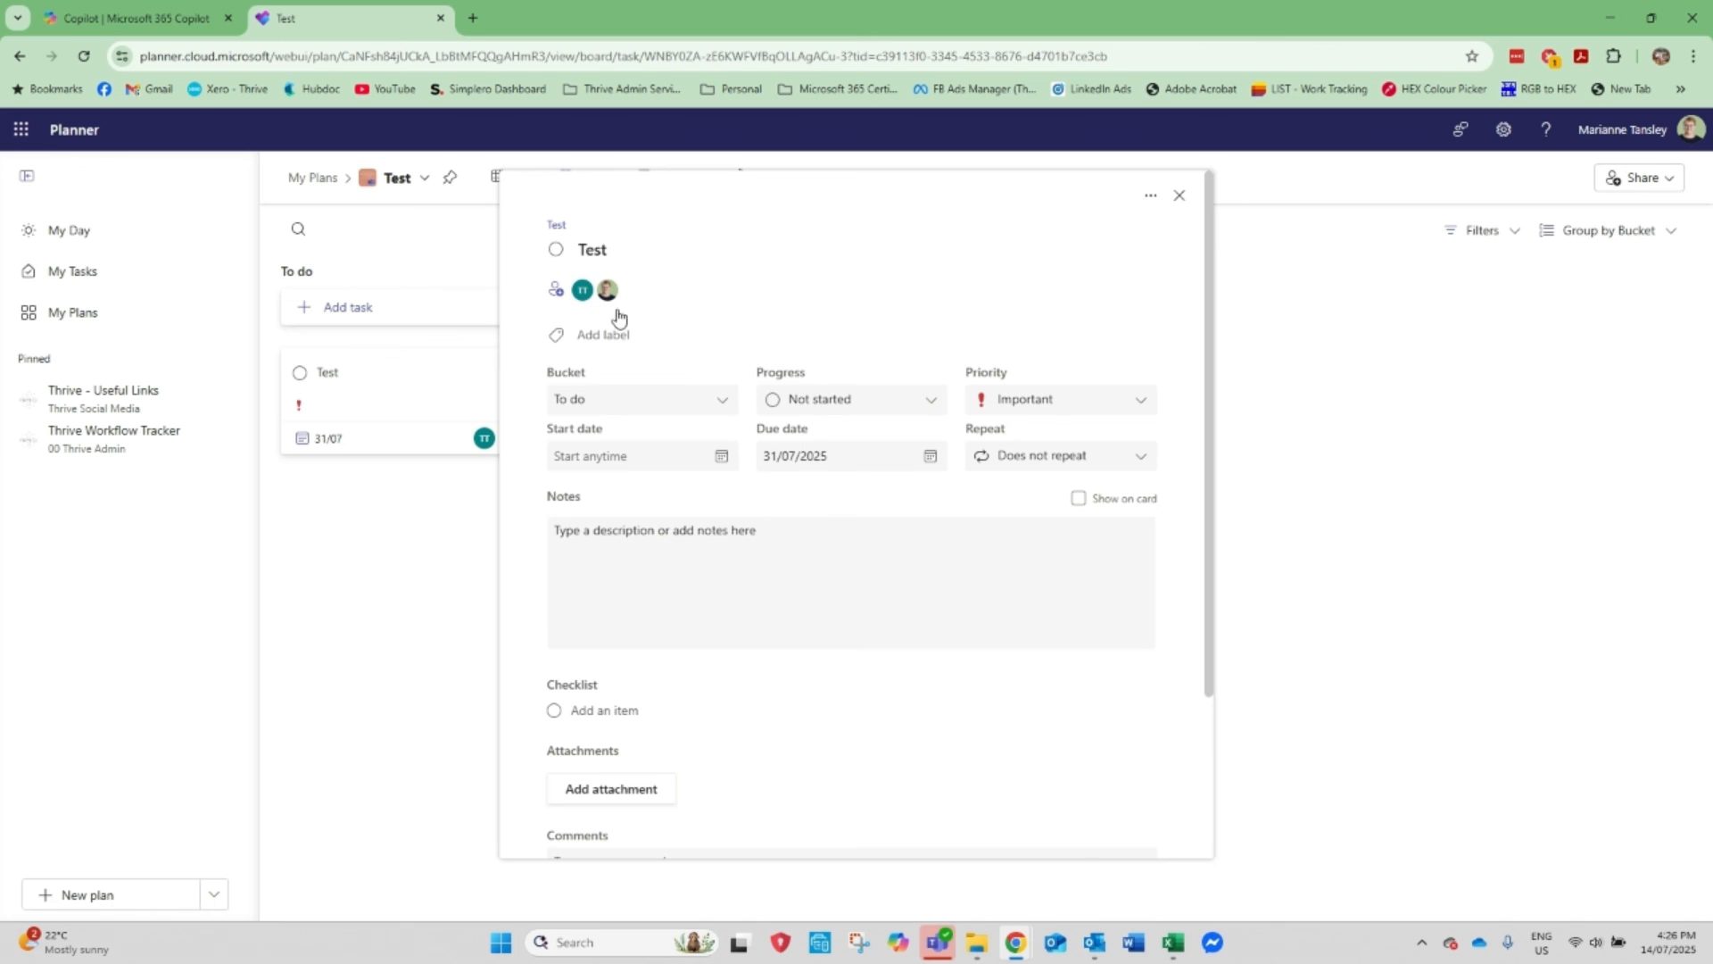
pyautogui.click(1179, 196)
# - Examine in the plan's member chart how the Test task is counted for each of its two assignees
pyautogui.click(759, 185)
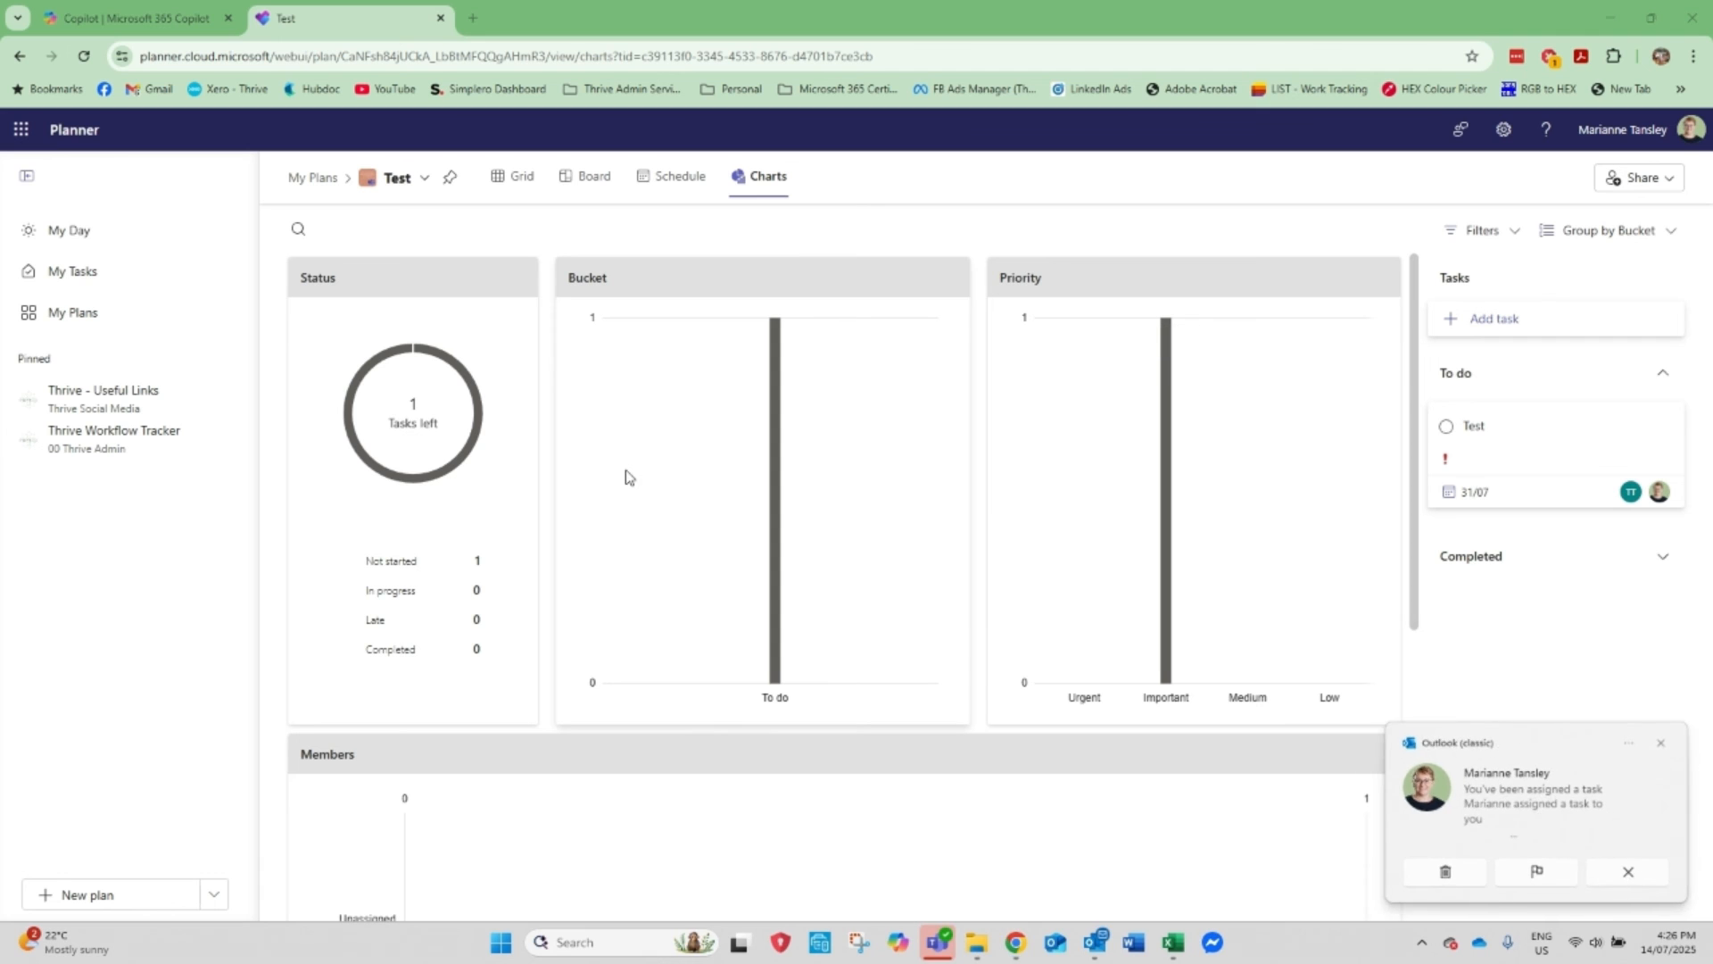
pyautogui.scroll(-5, 956, 623)
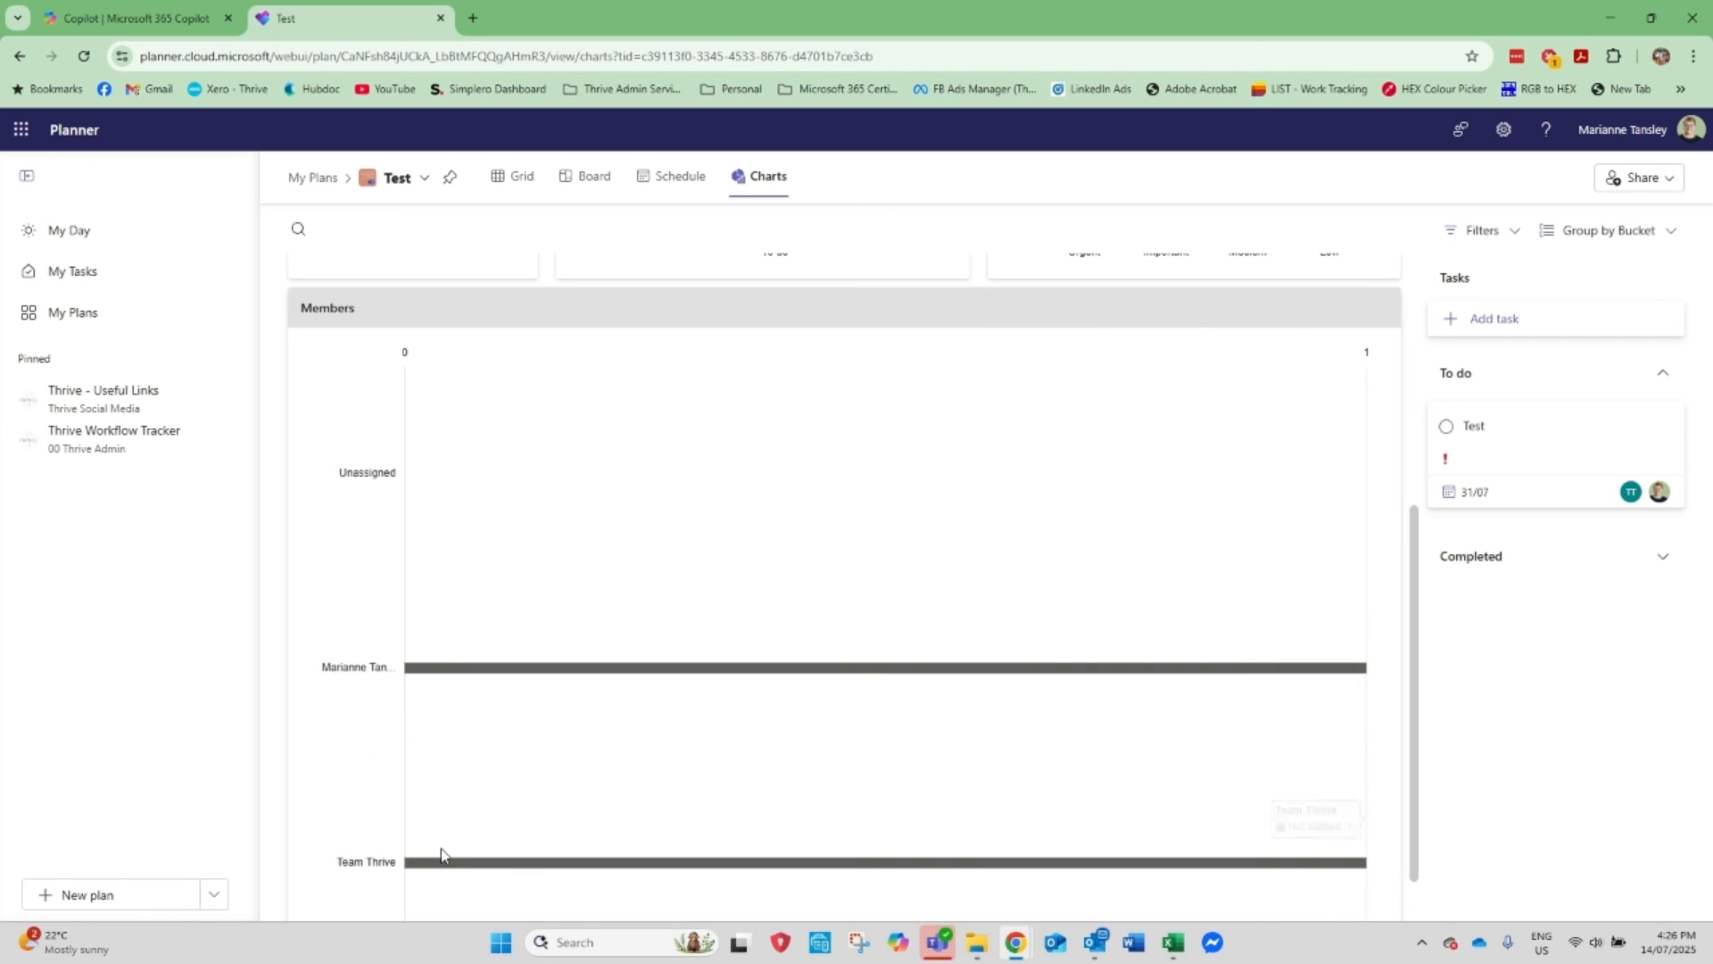
pyautogui.moveTo(448, 870)
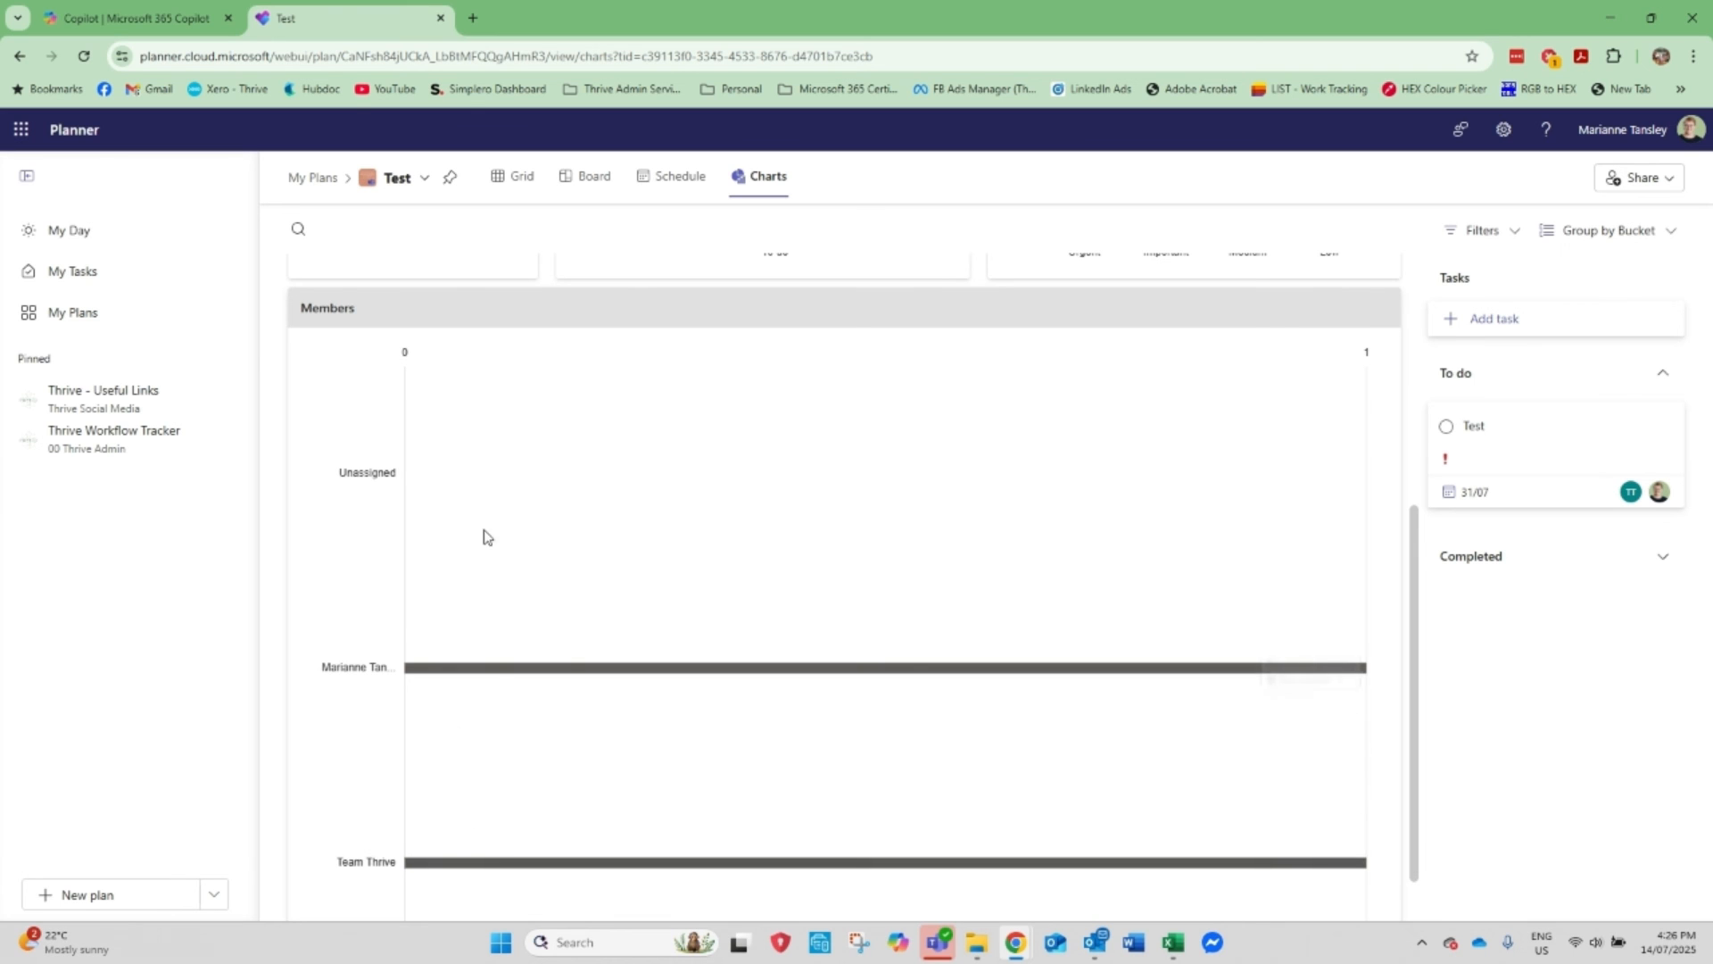
pyautogui.scroll(5, 569, 393)
# - Review the Test plan in its schedule and grid views, dismiss the Outlook notification, and return to the board view
pyautogui.click(683, 187)
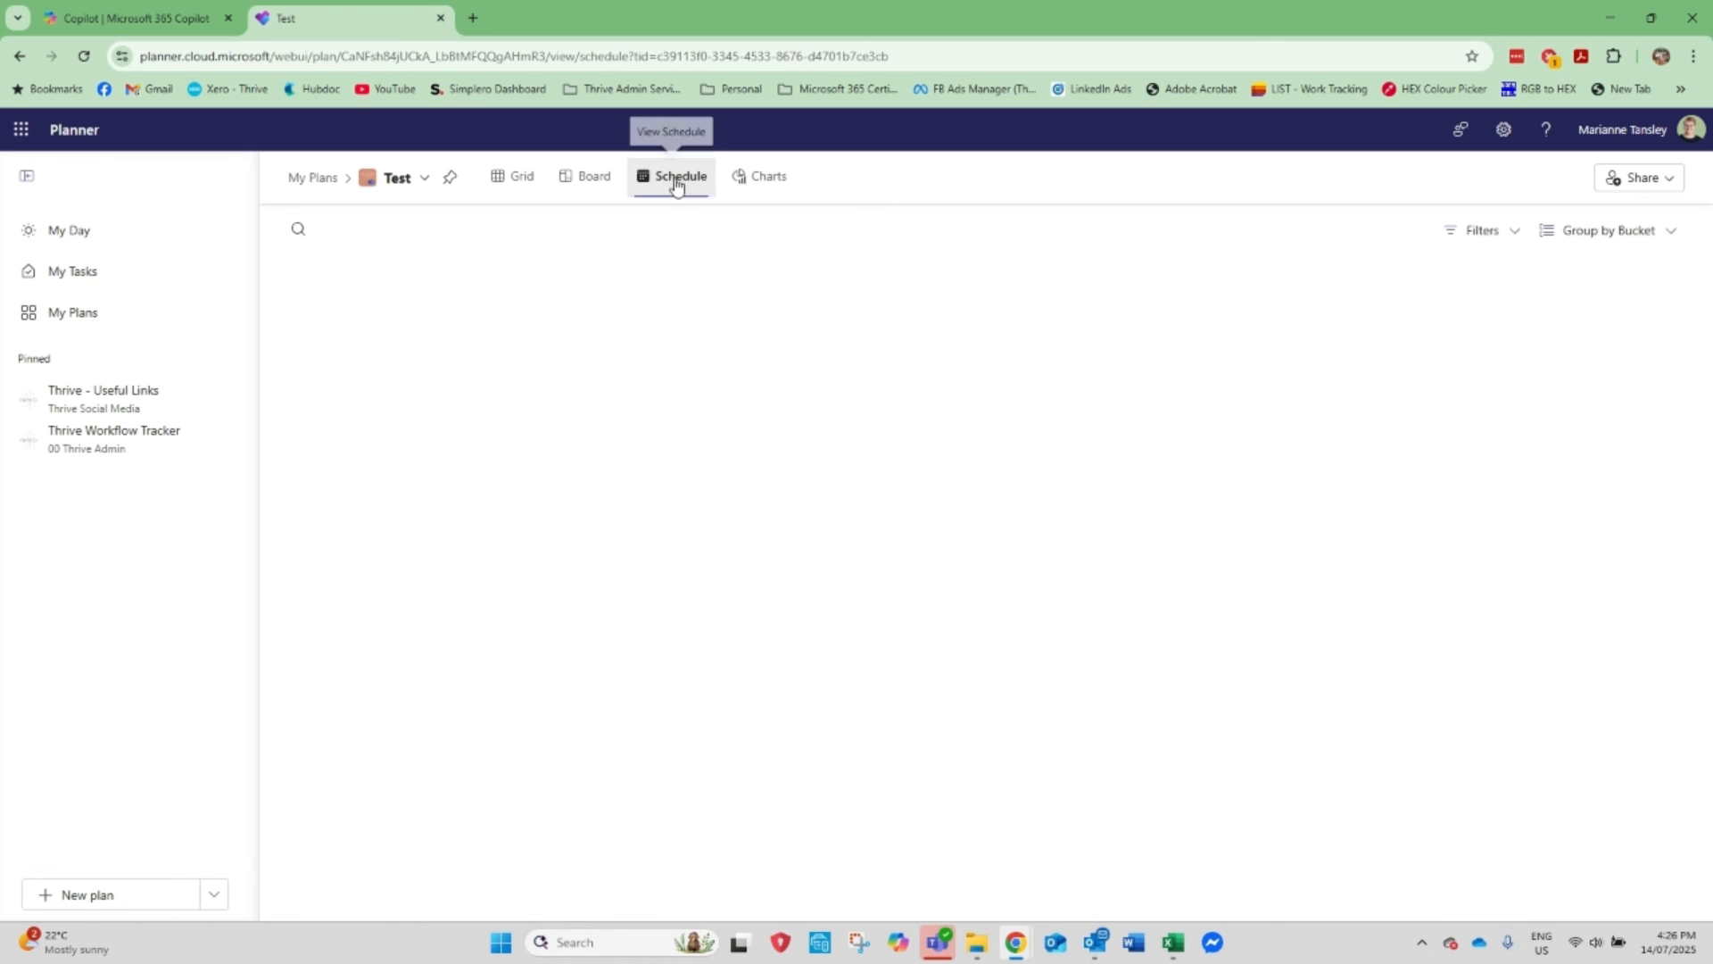
pyautogui.click(564, 187)
pyautogui.click(511, 178)
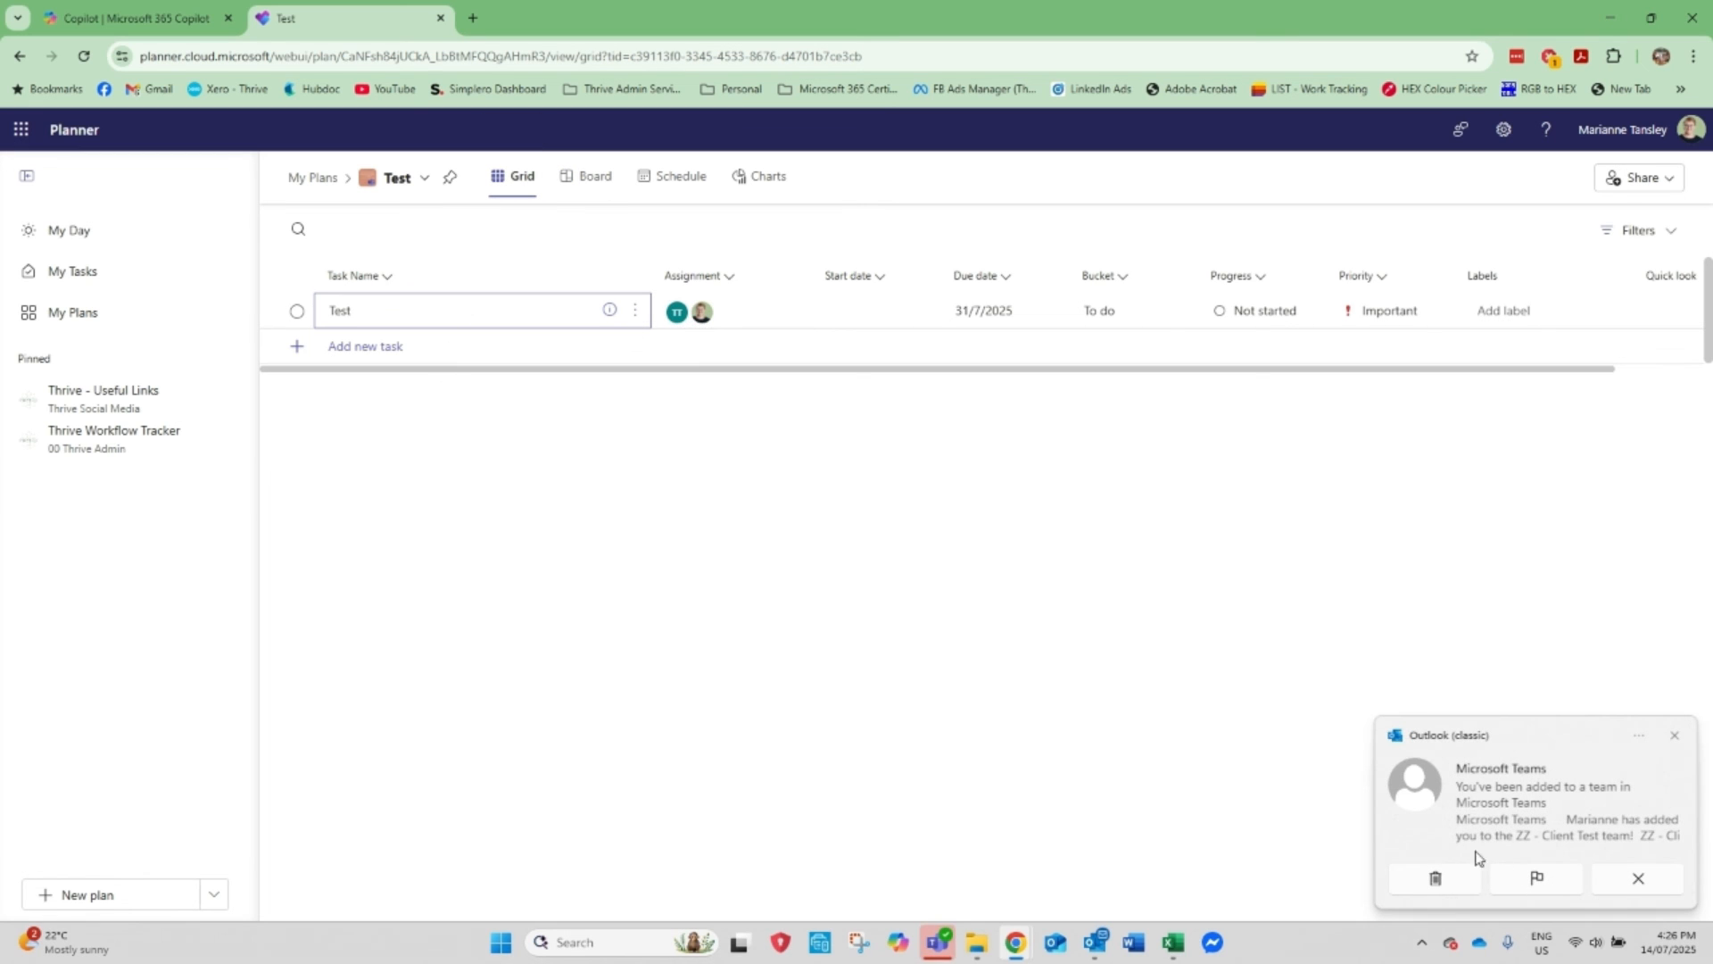
pyautogui.click(1648, 876)
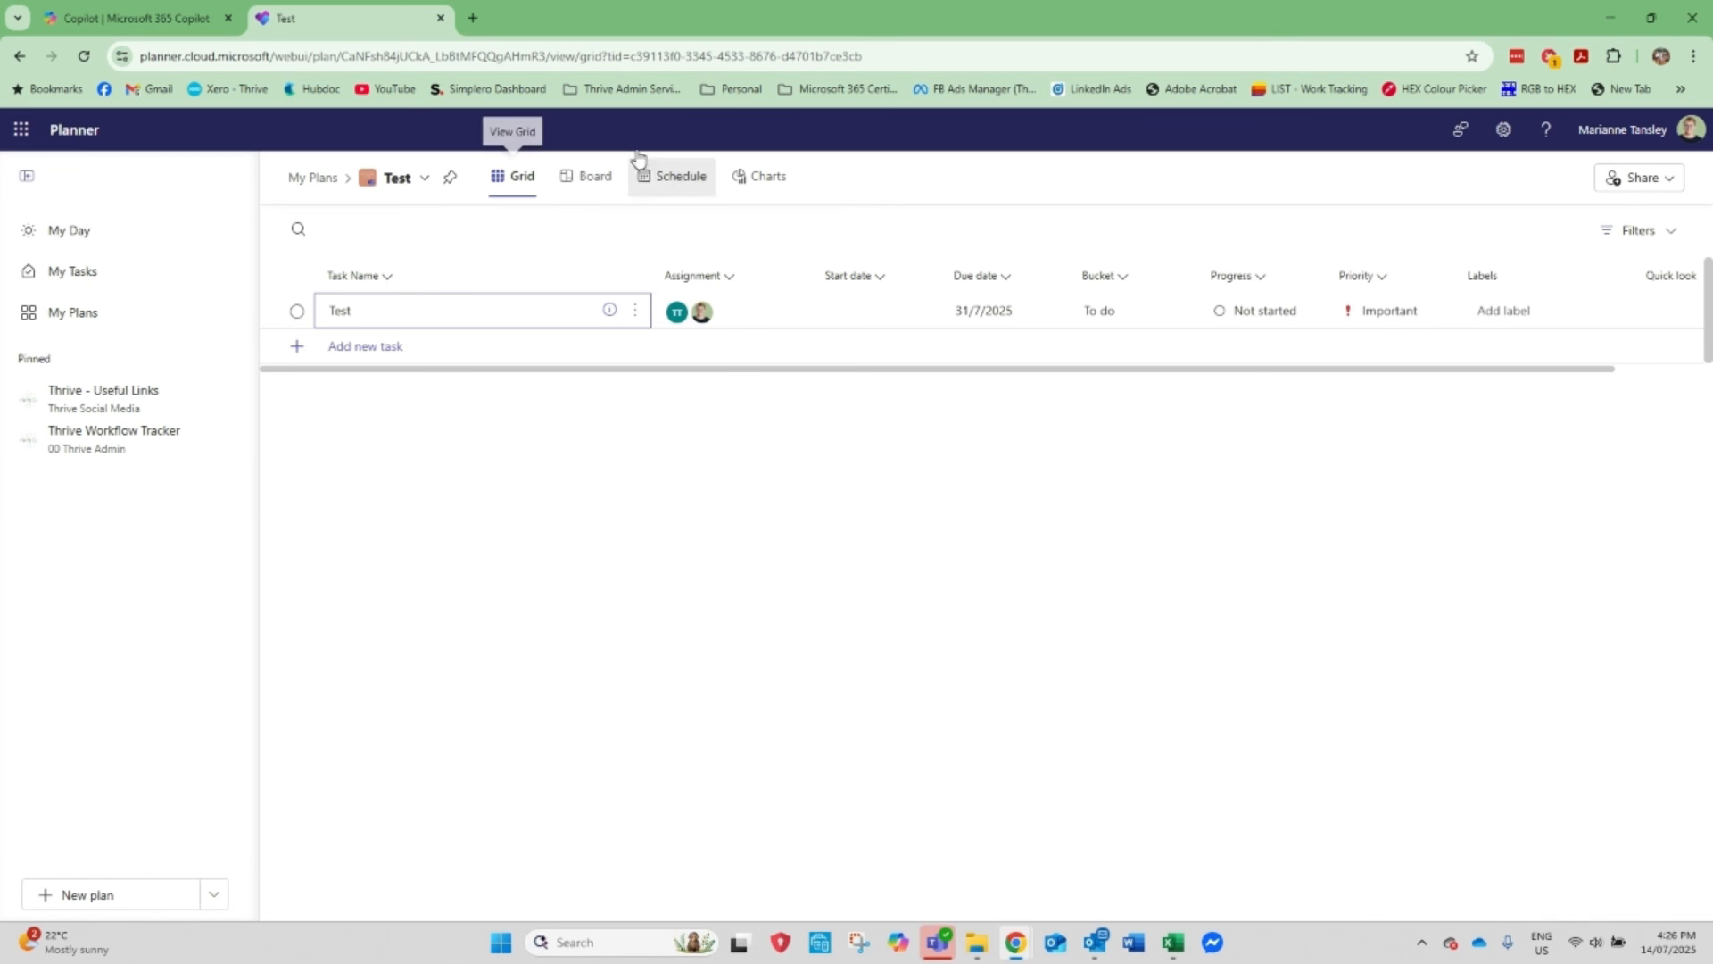
pyautogui.click(582, 182)
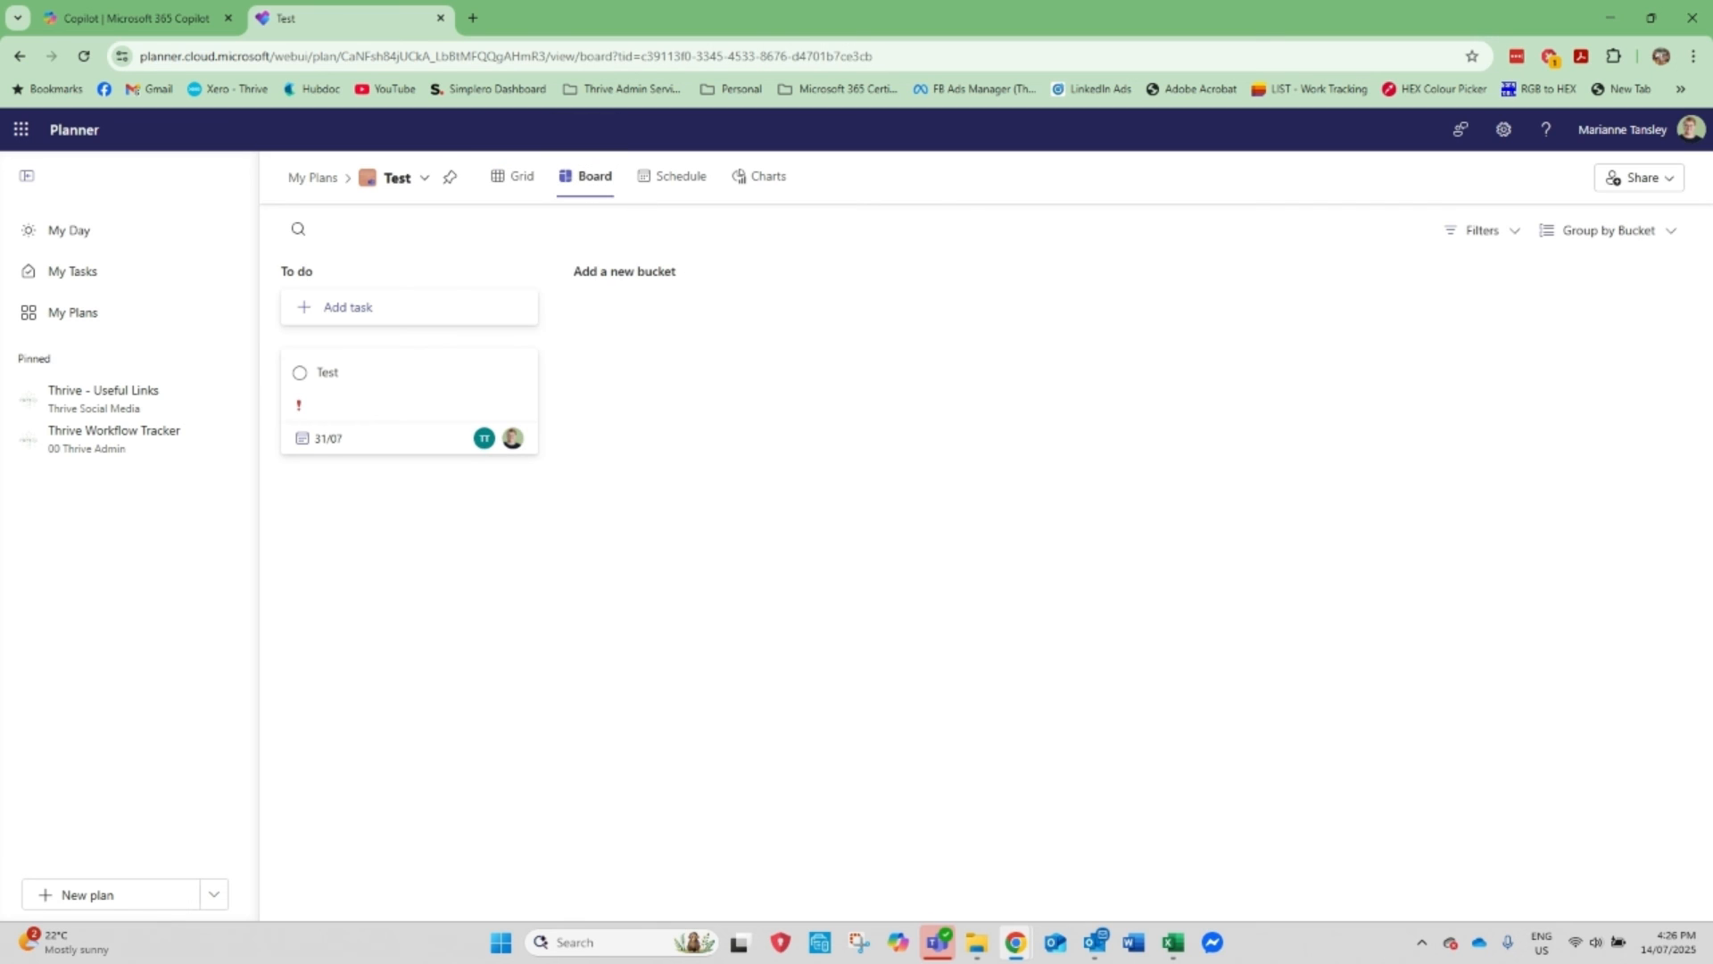